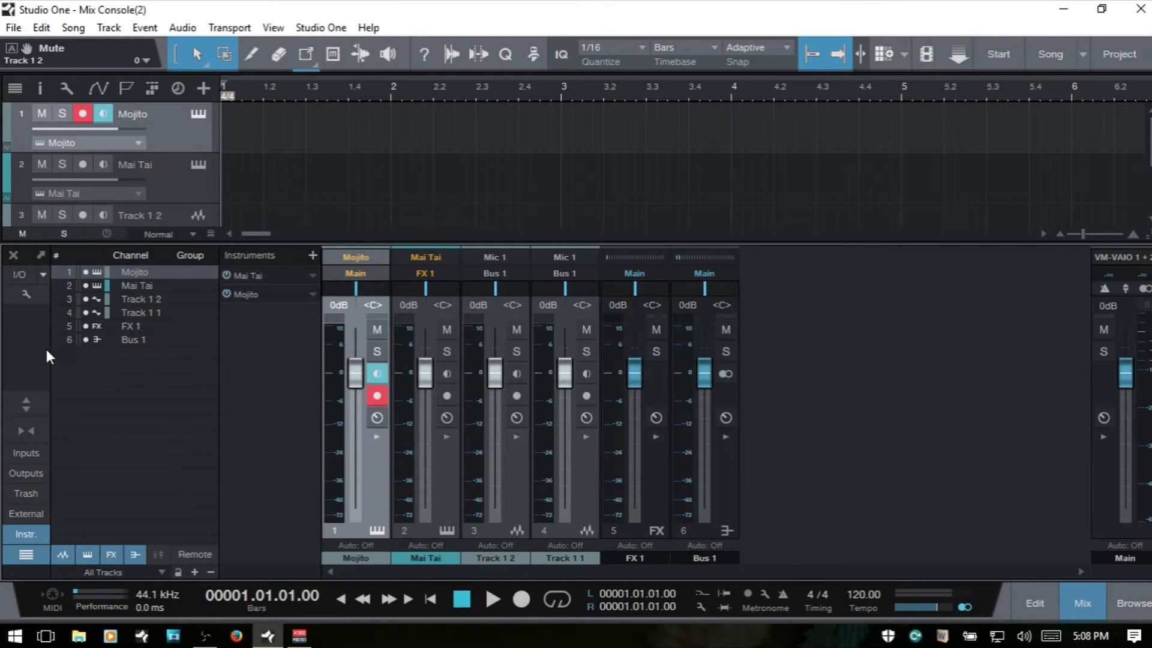
- Turn off 'Keep FX channels to the right' and add an FX channel beside Mojito
{"action": "left_click", "coordinate": [25, 295]}
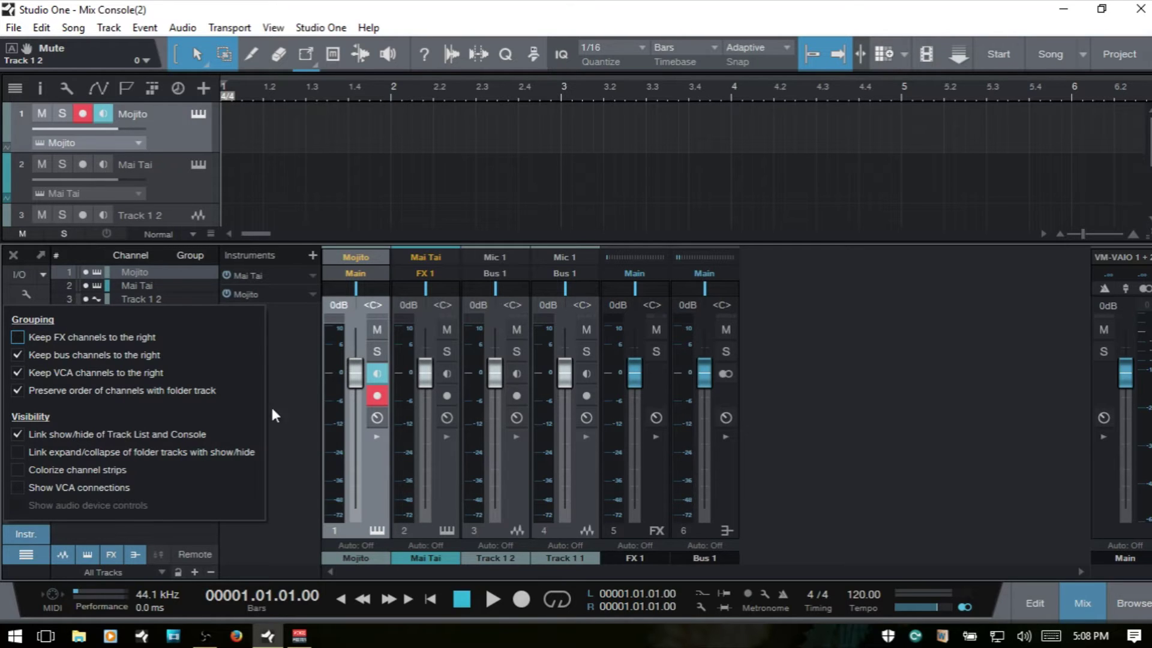
{"action": "left_click", "coordinate": [300, 382]}
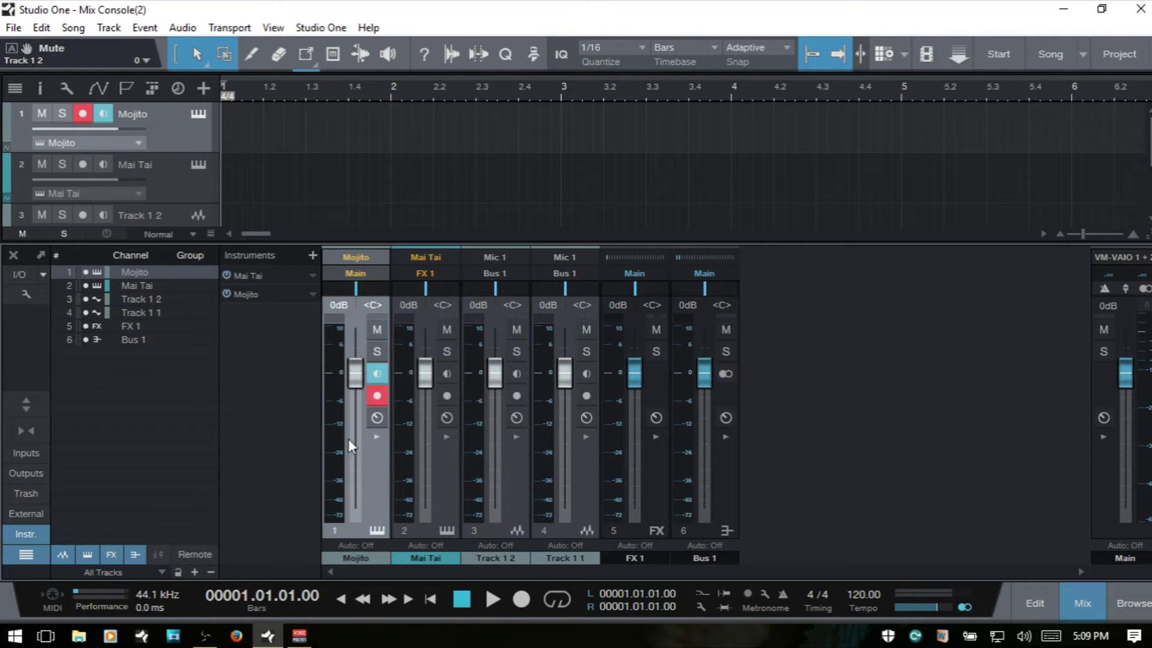
{"action": "right_click", "coordinate": [370, 479]}
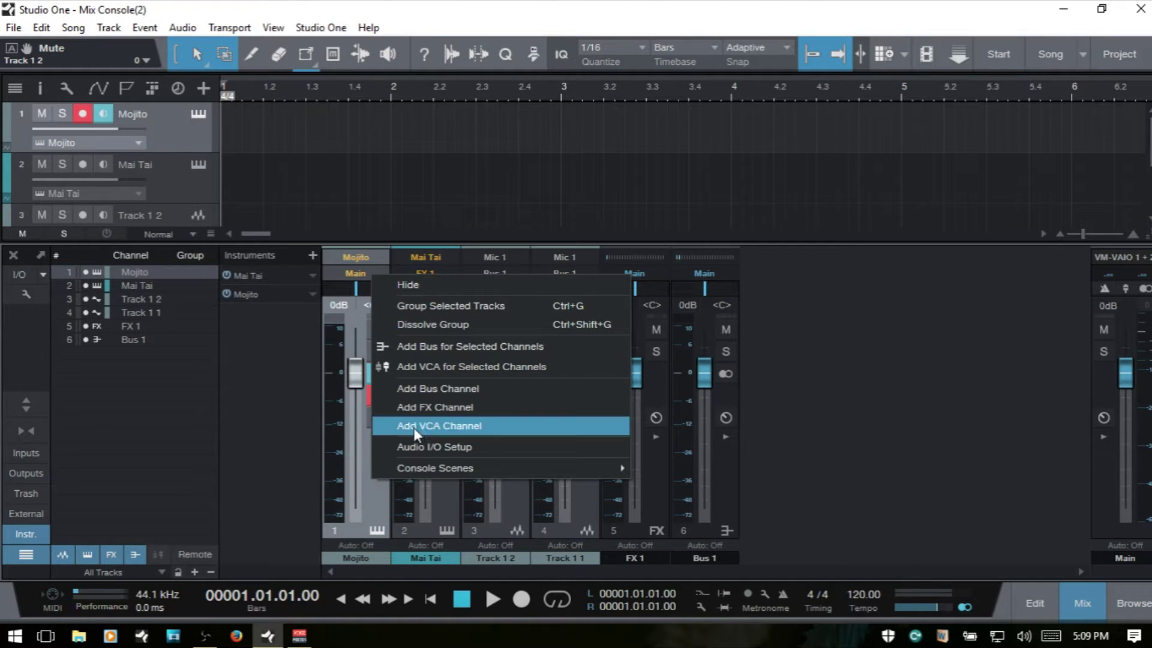
{"action": "left_click", "coordinate": [426, 408]}
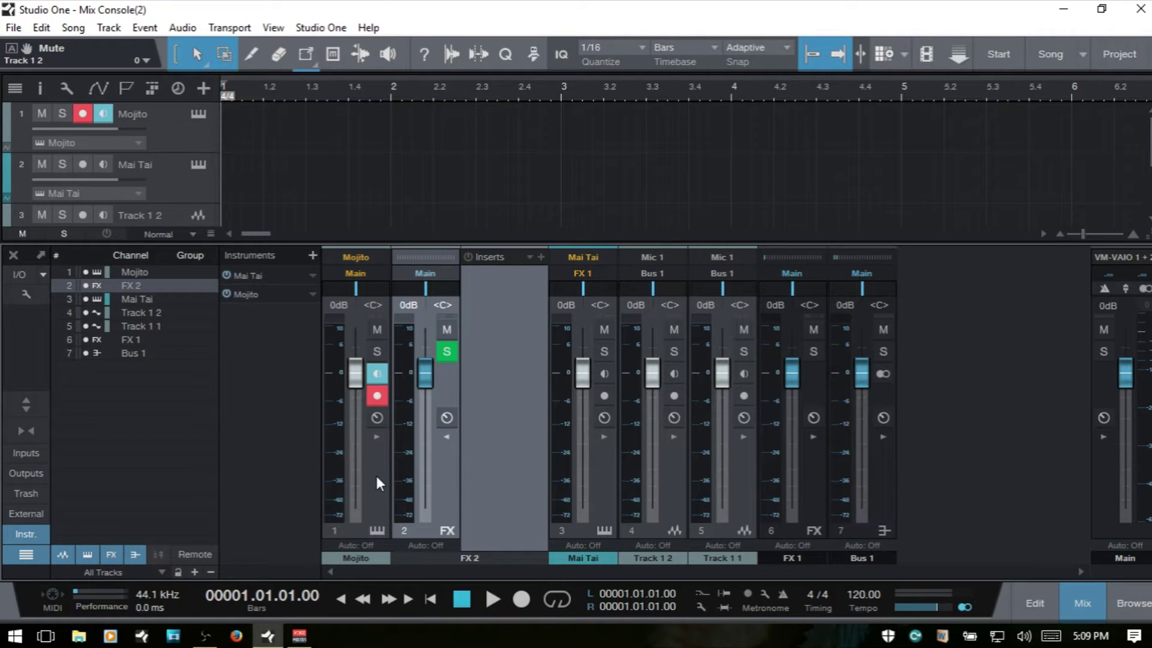
- Remove the new FX 2 channel from the console
{"action": "left_click", "coordinate": [448, 437]}
{"action": "right_click", "coordinate": [445, 460]}
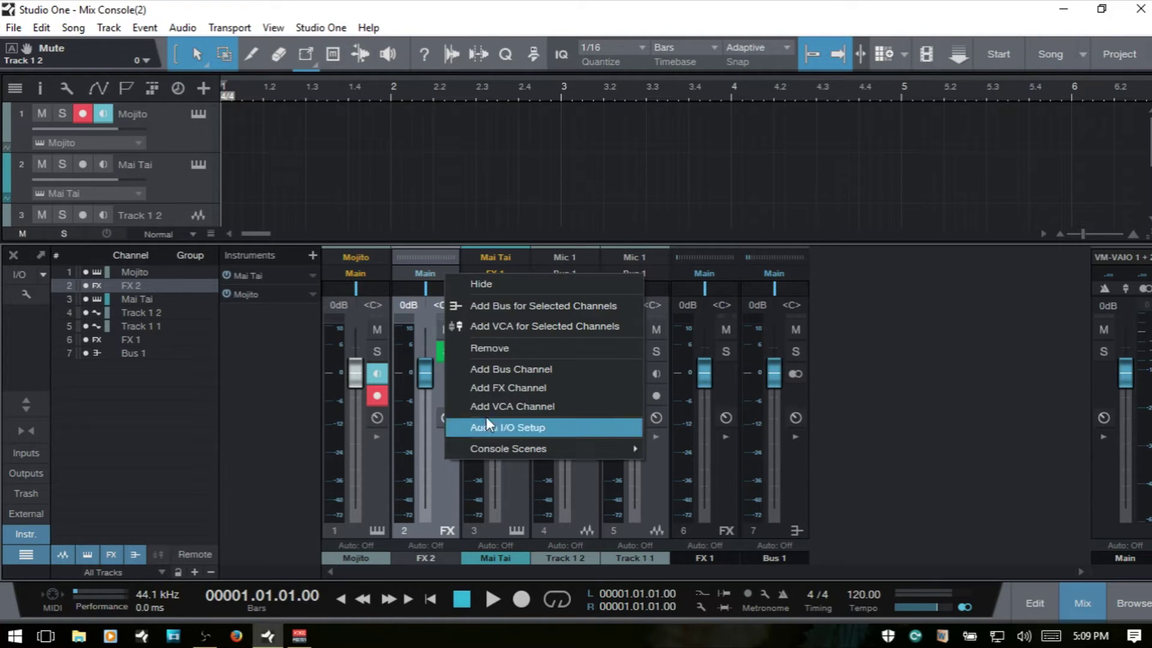
{"action": "left_click", "coordinate": [513, 349]}
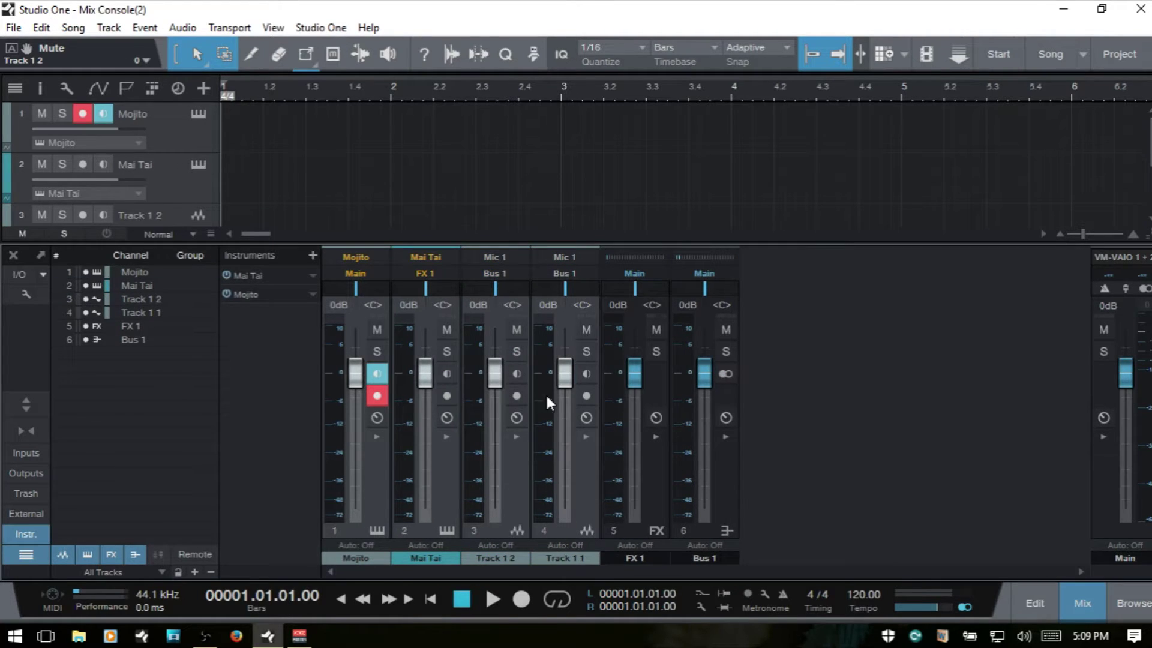
- Re-enable 'Keep FX channels to the right' in the console's options
{"action": "left_click", "coordinate": [26, 294]}
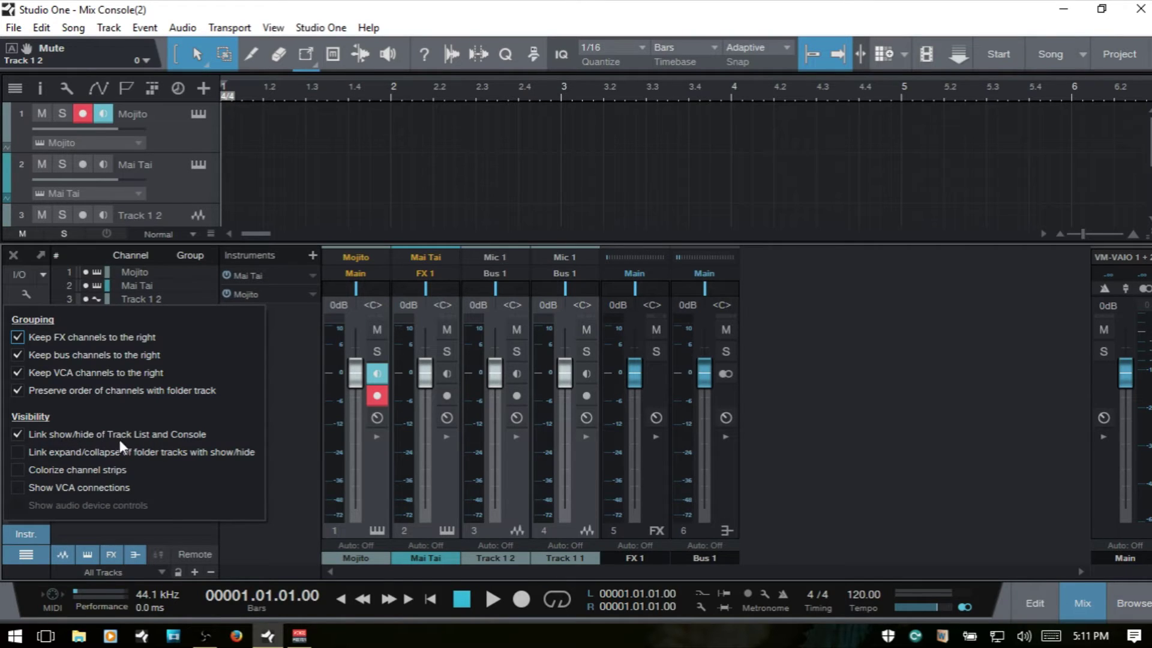
- Hide Mojito, Mai Tai and Track 1 2 using their visibility dots in the channel list
{"action": "left_click", "coordinate": [276, 414]}
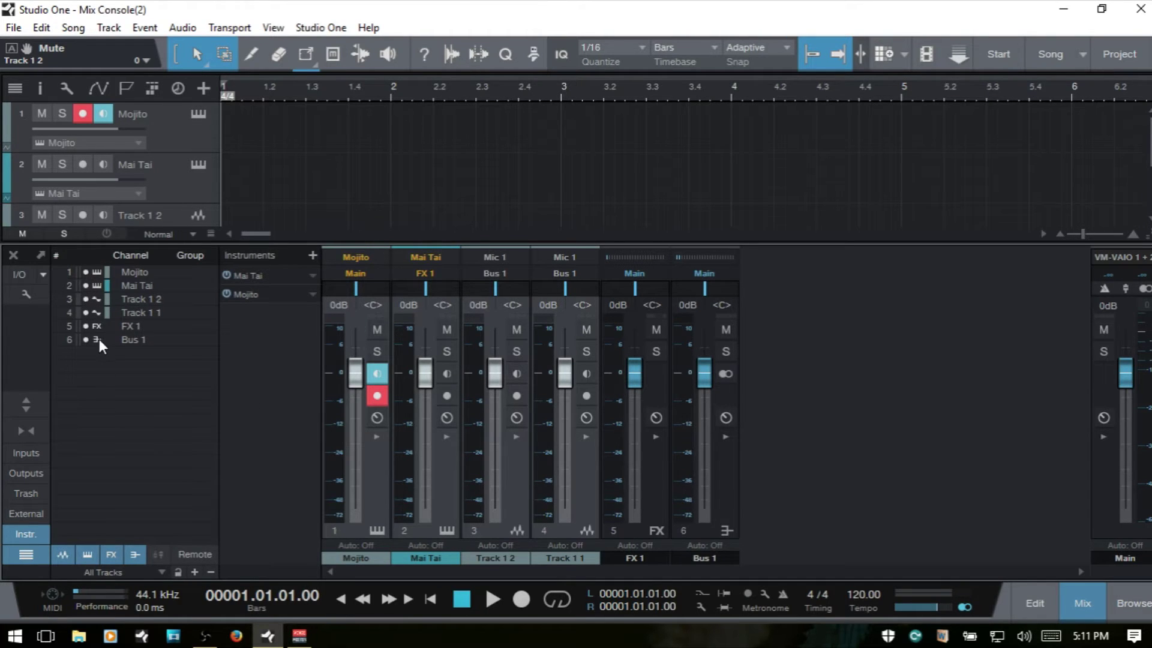
{"action": "left_click", "coordinate": [86, 272]}
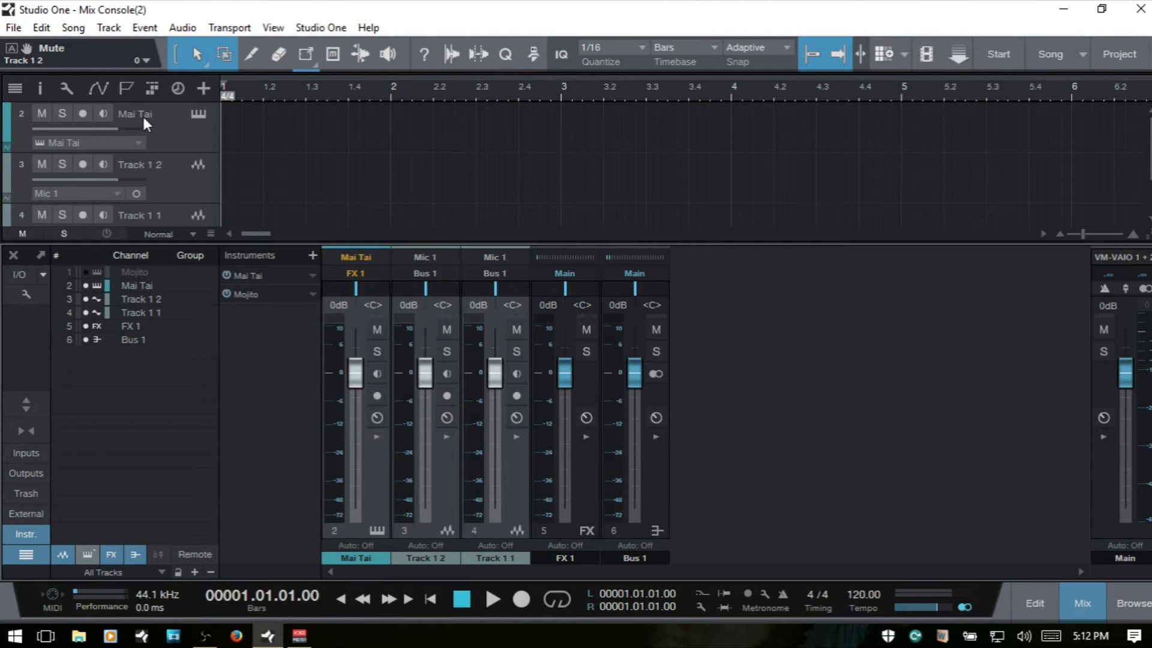
{"action": "left_click", "coordinate": [87, 286]}
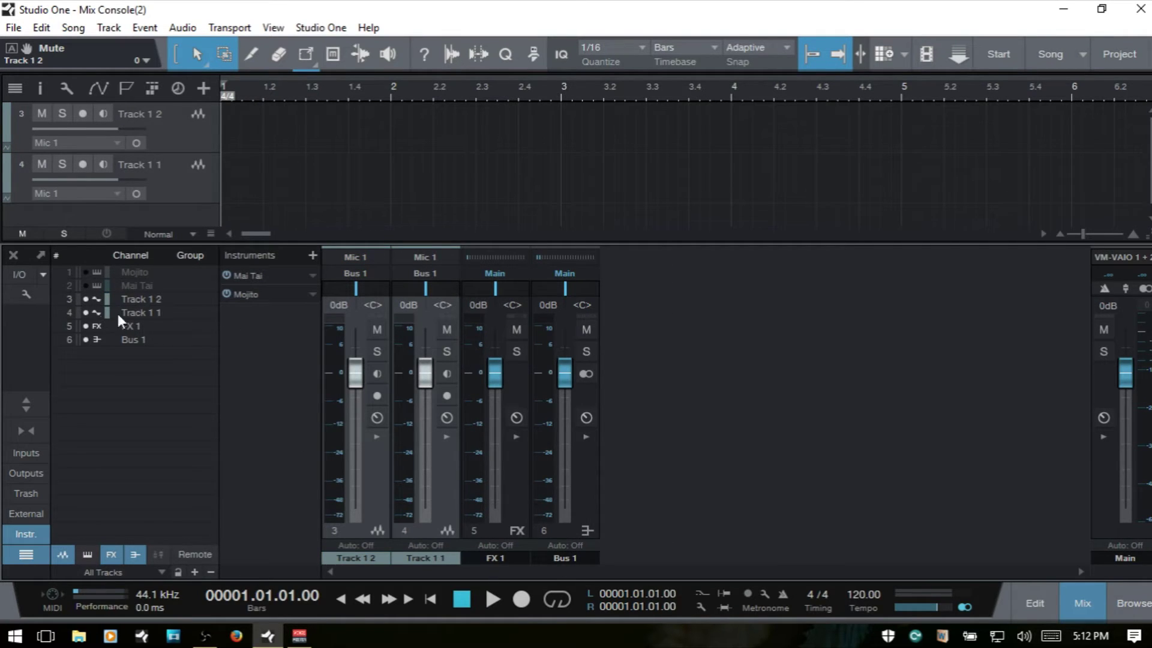
{"action": "left_click", "coordinate": [85, 300]}
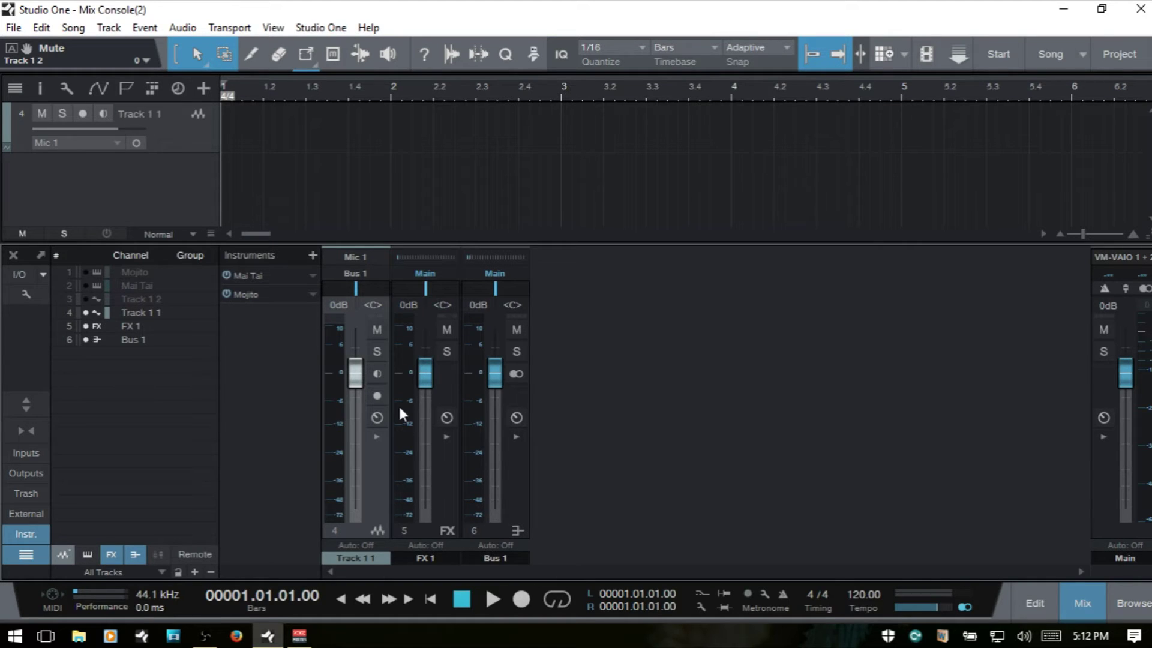
- Show Track 1 2, Mai Tai and Mojito again from the console's channel list
{"action": "left_click", "coordinate": [85, 297]}
{"action": "left_click", "coordinate": [85, 287]}
{"action": "left_click", "coordinate": [85, 272]}
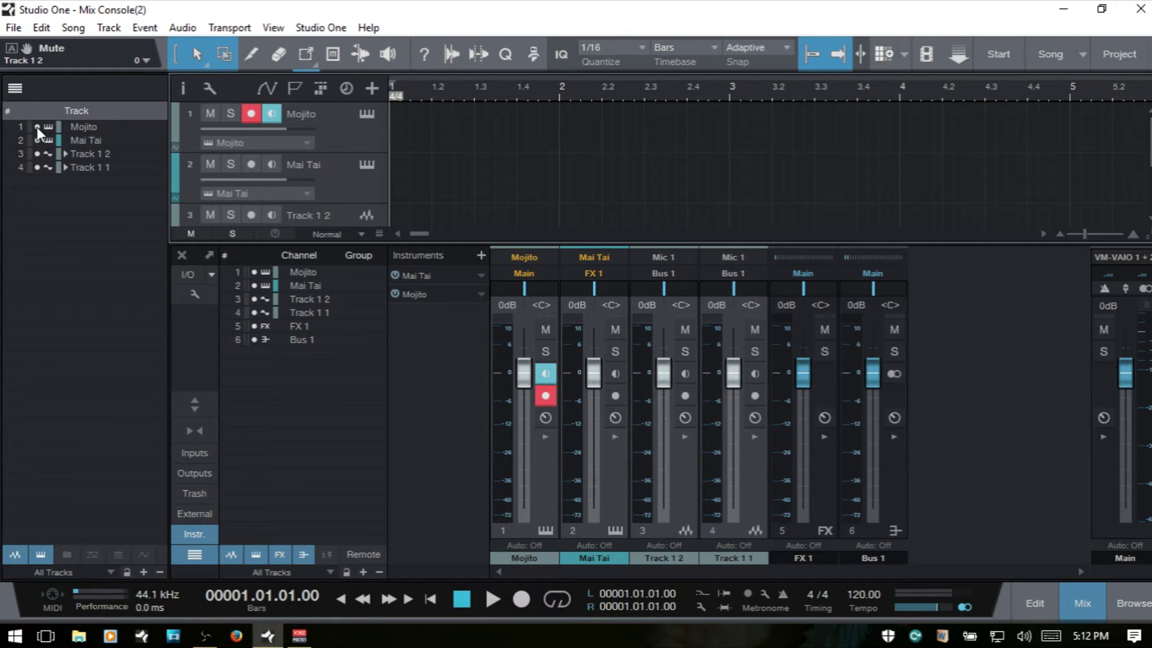
- Hide and re-show Mojito, Mai Tai, Track 1 2 and Track 1 1 in the Track List, then close it
{"action": "left_click", "coordinate": [37, 127]}
{"action": "left_click", "coordinate": [35, 139]}
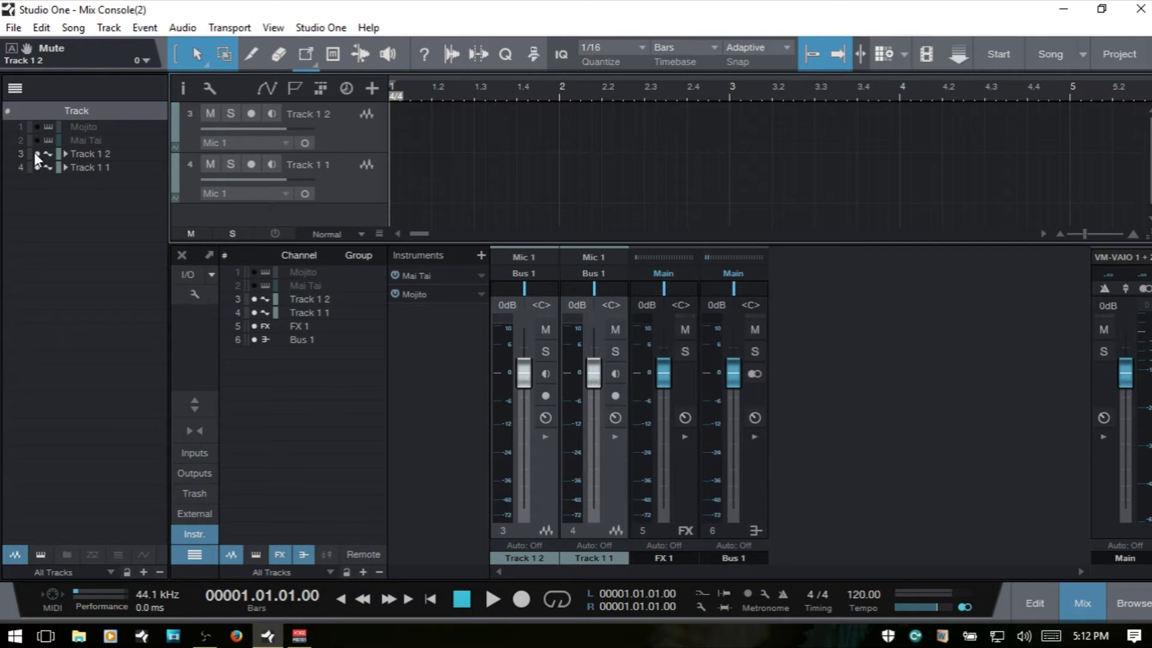
{"action": "left_click", "coordinate": [37, 153]}
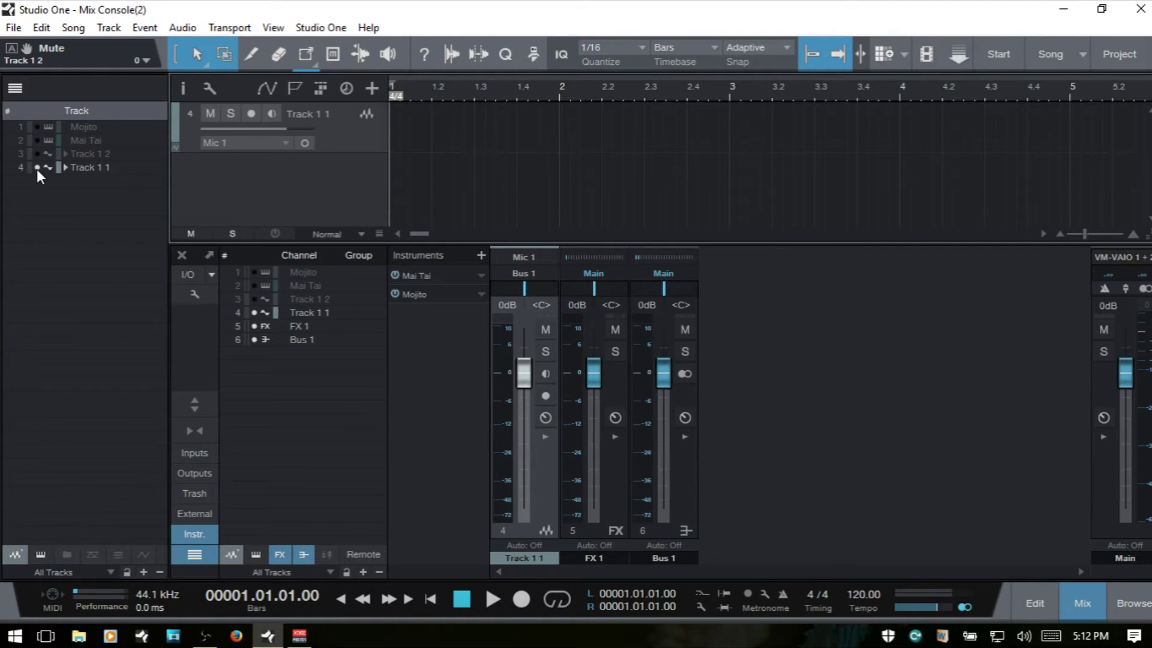
{"action": "left_click", "coordinate": [37, 167]}
{"action": "left_click", "coordinate": [36, 166]}
{"action": "left_click", "coordinate": [37, 153]}
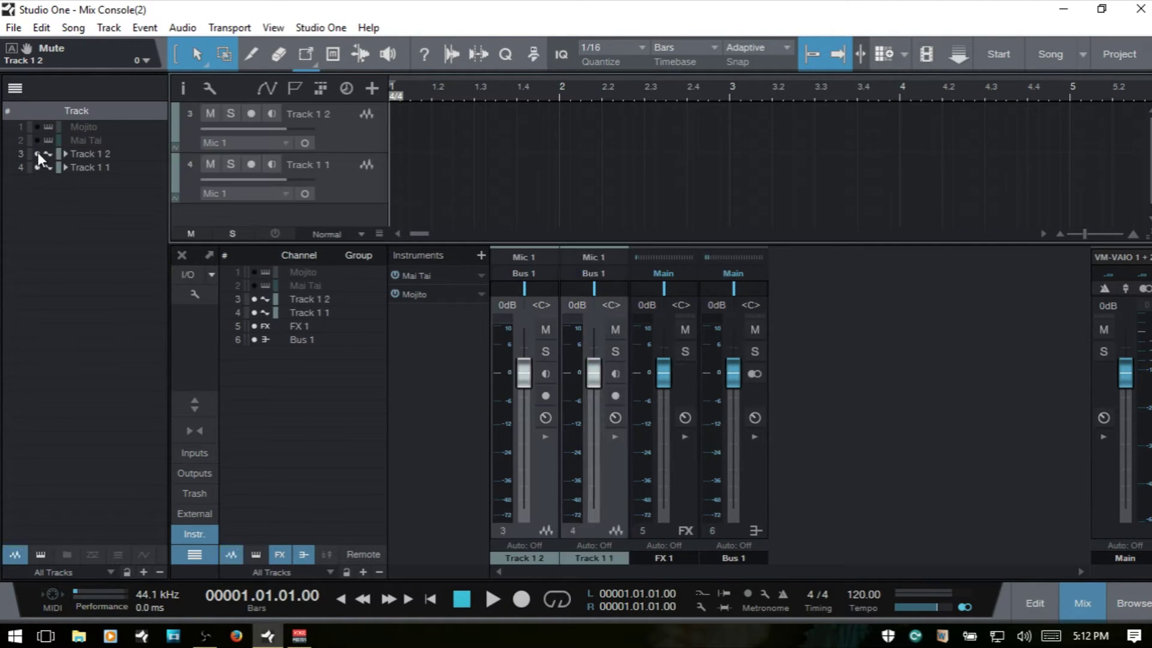
{"action": "left_click", "coordinate": [38, 141]}
{"action": "left_click", "coordinate": [39, 131]}
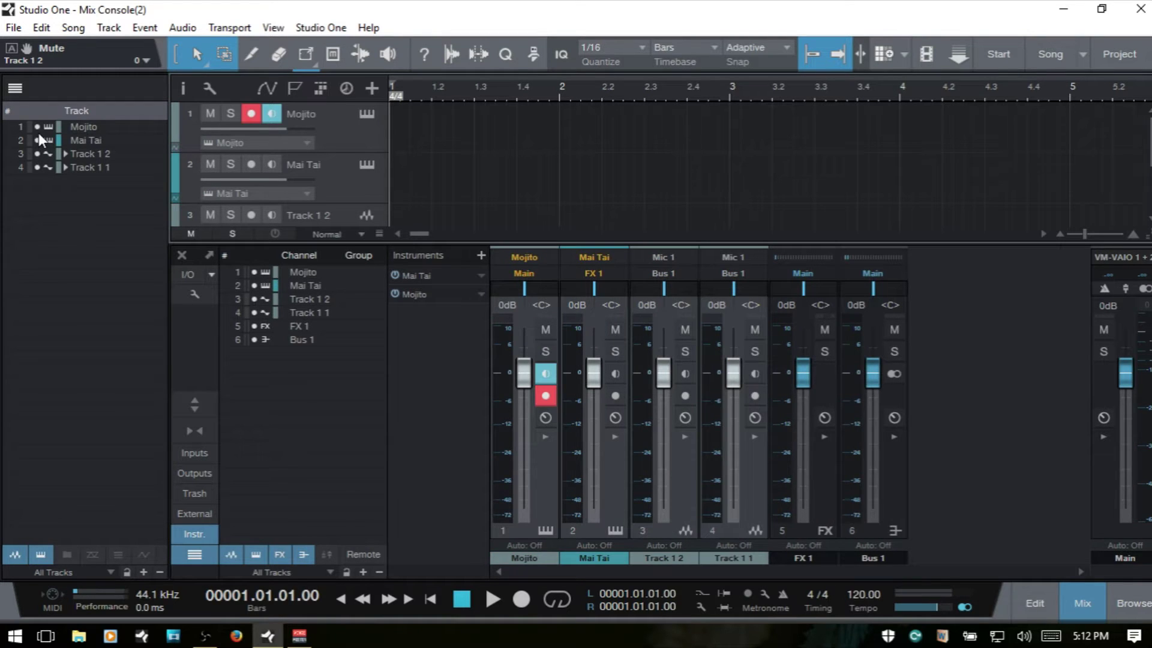
{"action": "left_click", "coordinate": [15, 89]}
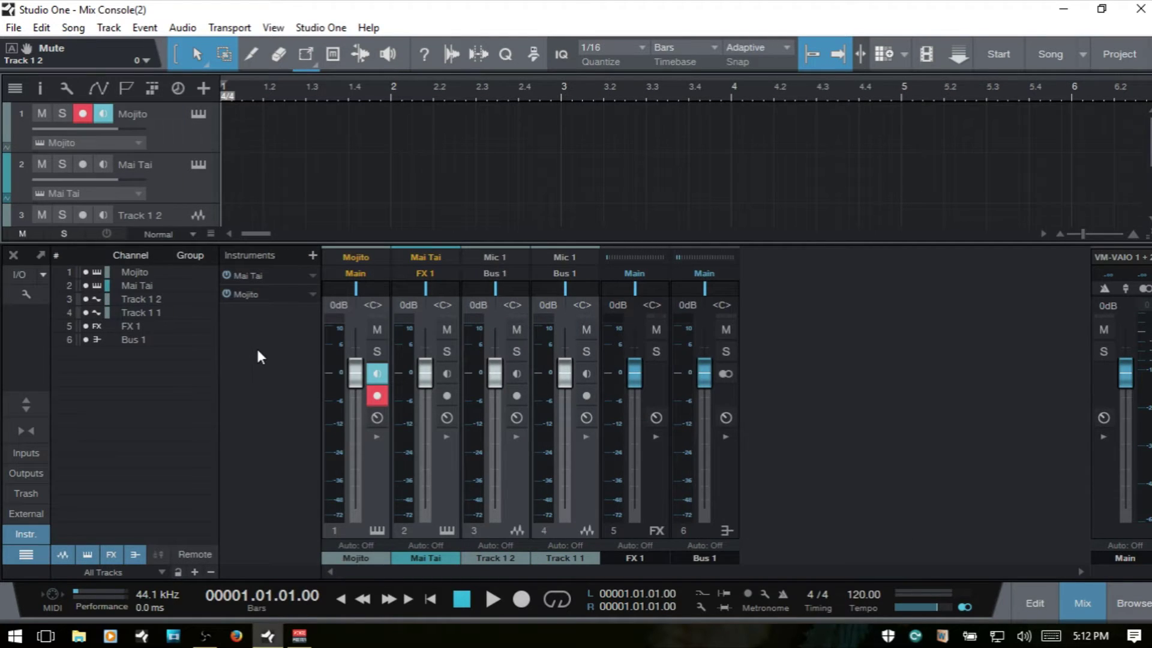
- Preview tinted console strips by toggling 'Colorize channel strips' on and off
{"action": "left_click", "coordinate": [27, 294]}
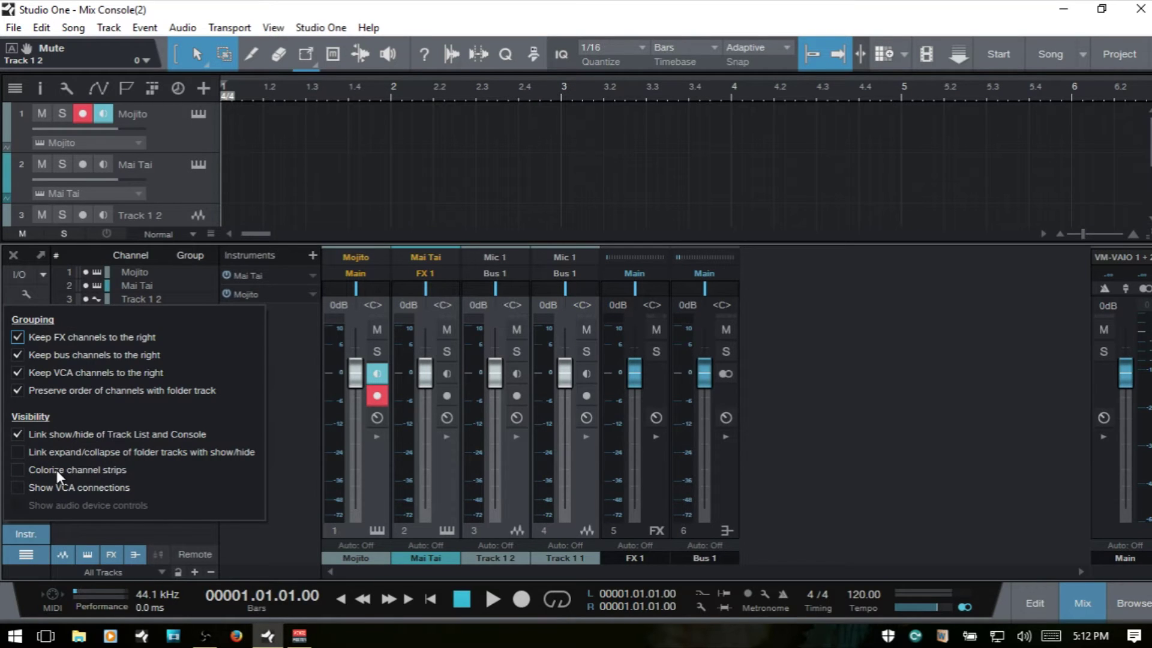
{"action": "left_click", "coordinate": [18, 469]}
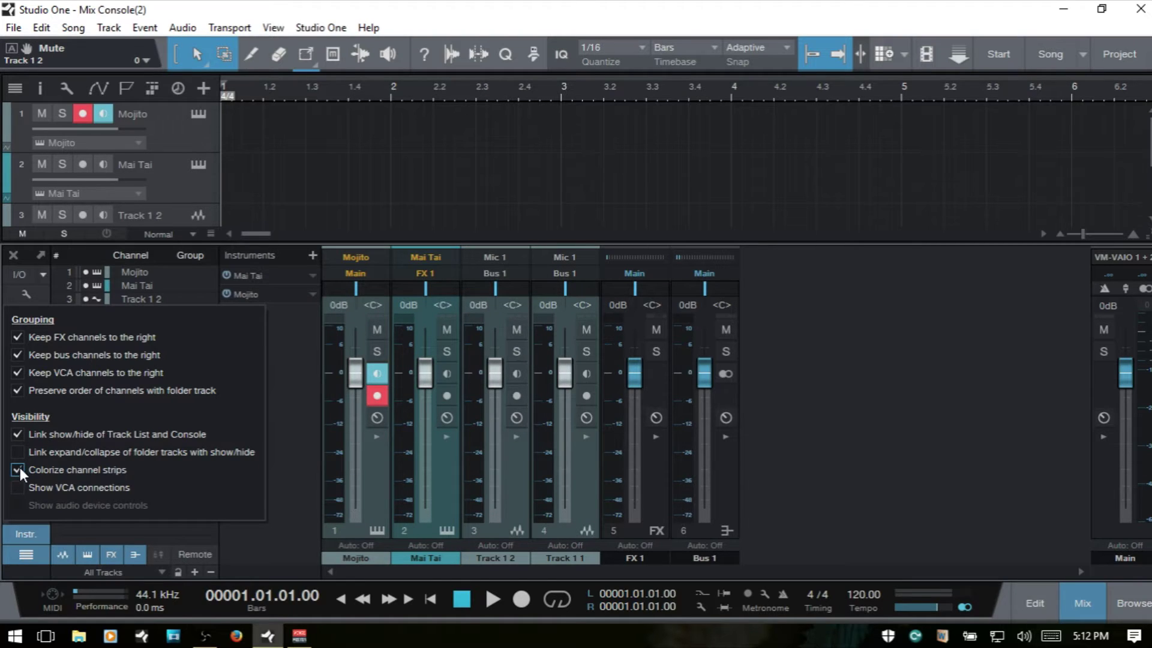
{"action": "left_click", "coordinate": [18, 470]}
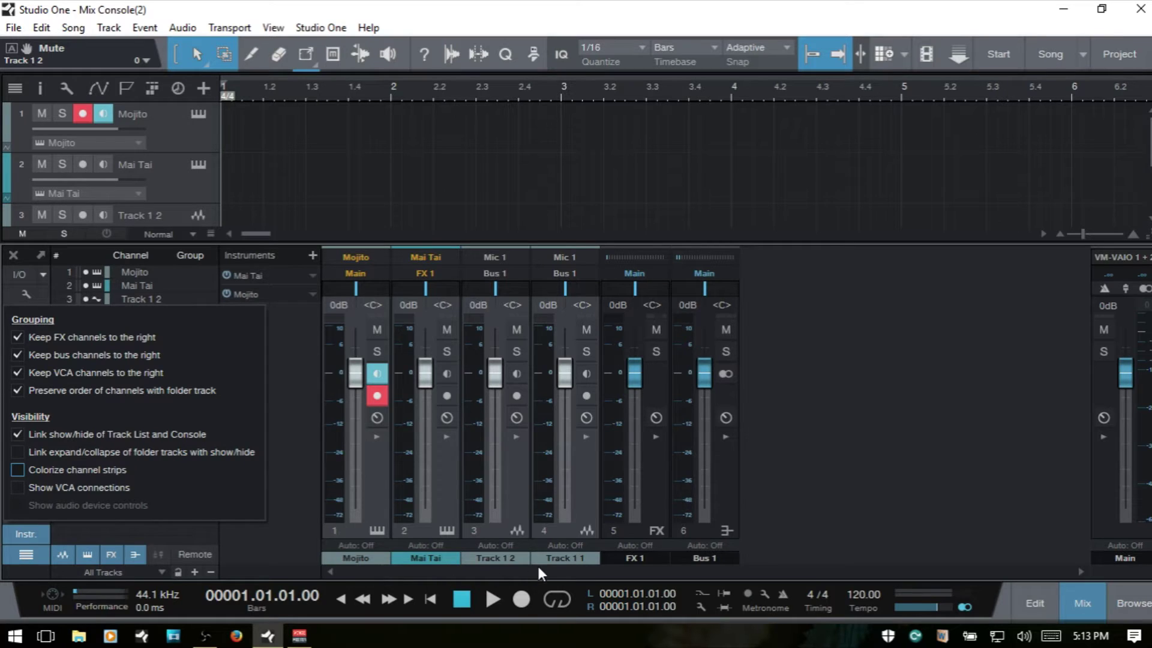
{"action": "left_click", "coordinate": [492, 556]}
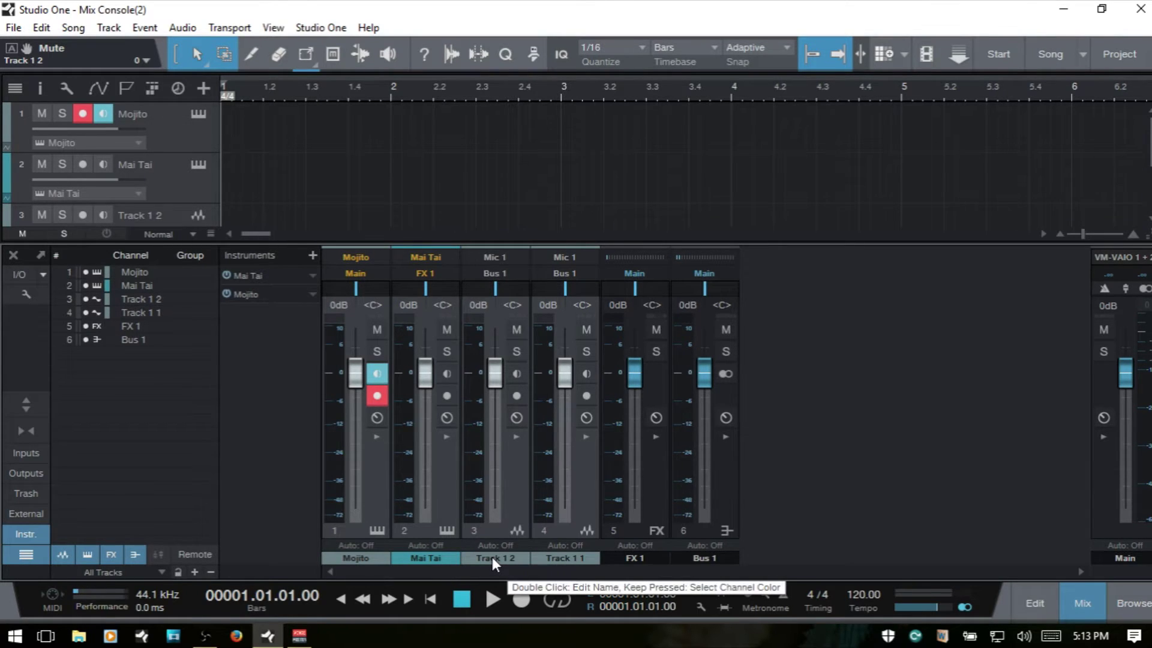
- Color Track 1 2 dark red and briefly preview it with colorized strips
{"action": "left_click", "coordinate": [492, 557]}
{"action": "left_click", "coordinate": [492, 557]}
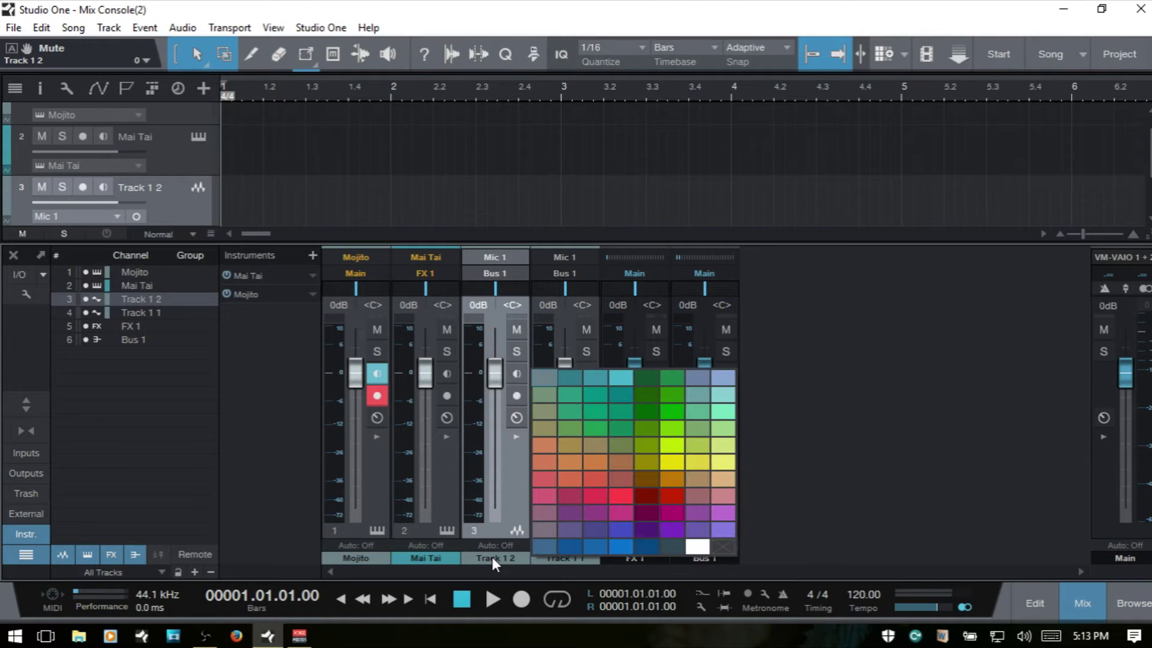
{"action": "left_click", "coordinate": [647, 495]}
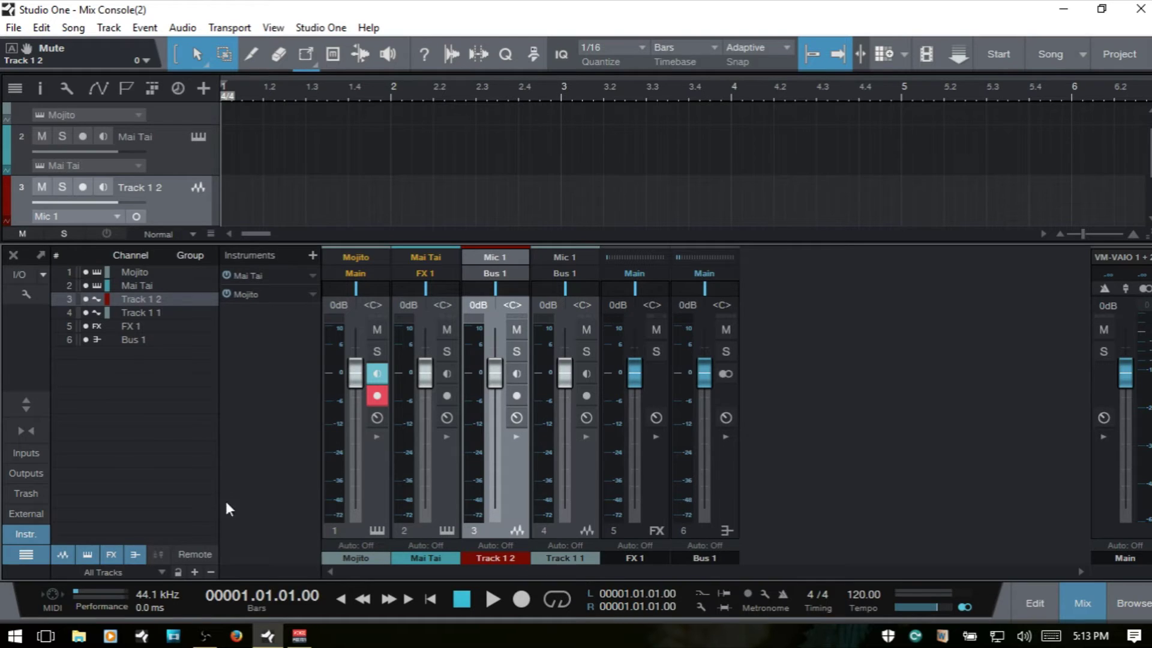
{"action": "left_click", "coordinate": [25, 292]}
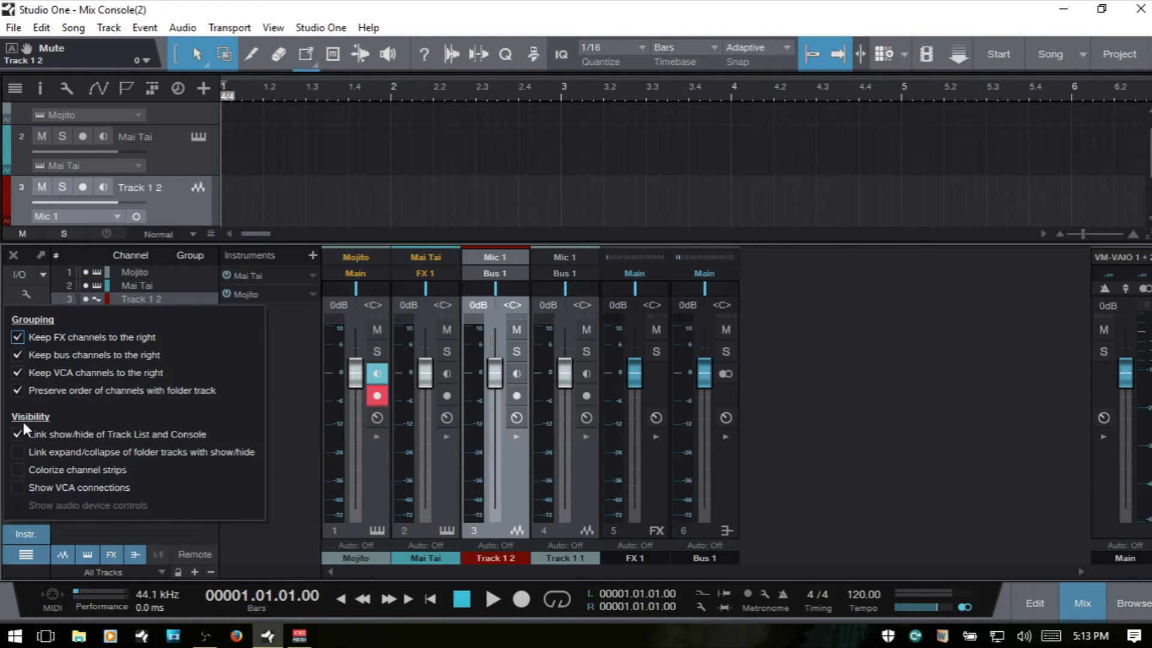
{"action": "left_click", "coordinate": [18, 469]}
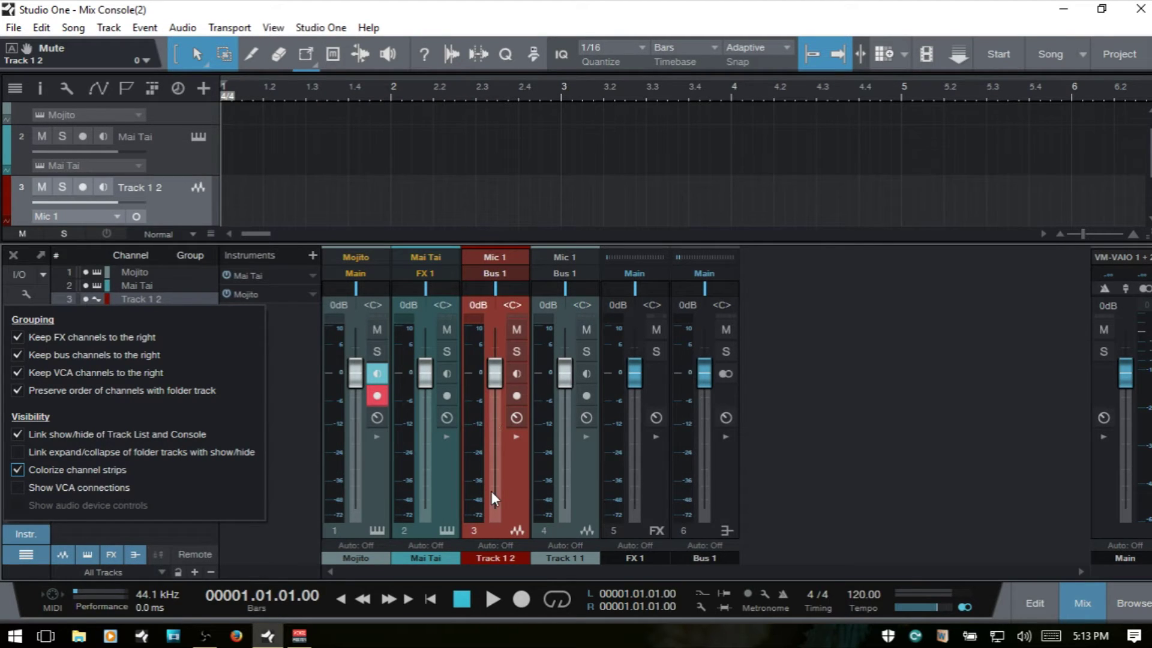
{"action": "left_click", "coordinate": [17, 470]}
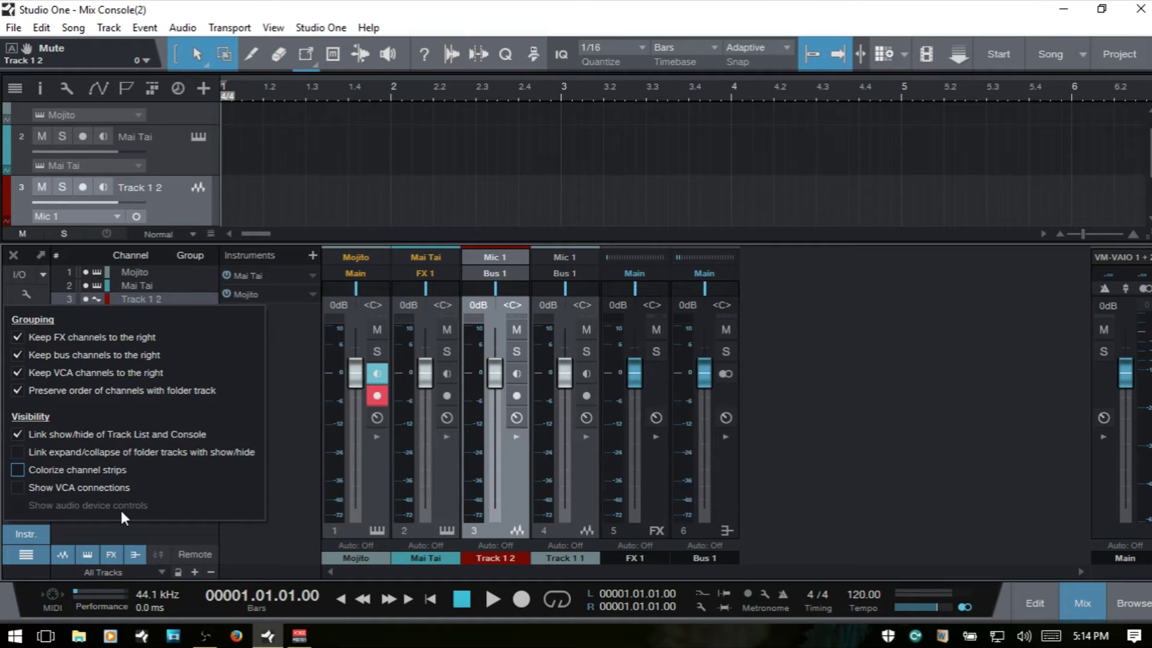
{"action": "left_click", "coordinate": [277, 489]}
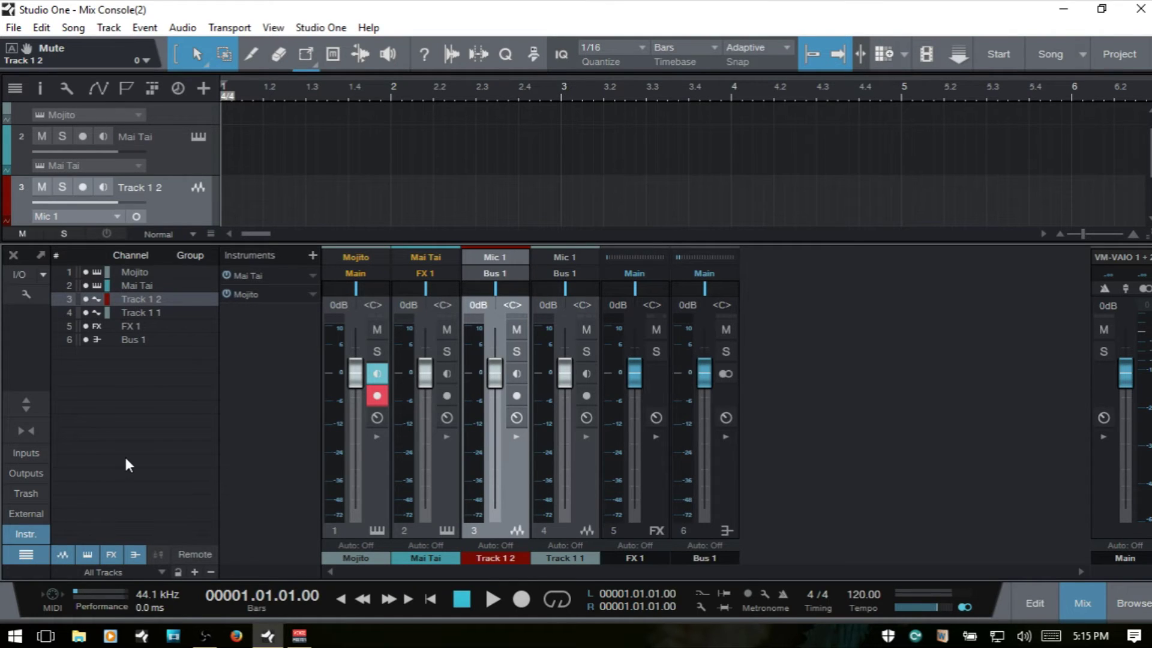
{"action": "left_click", "coordinate": [25, 453]}
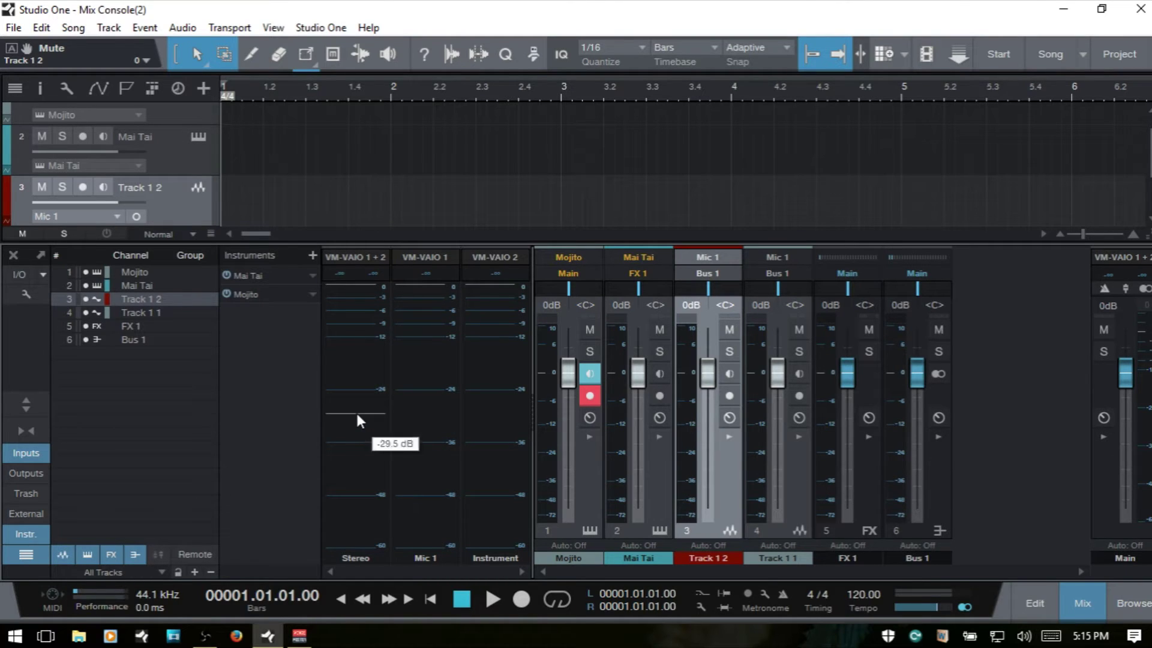
{"action": "left_click", "coordinate": [355, 412]}
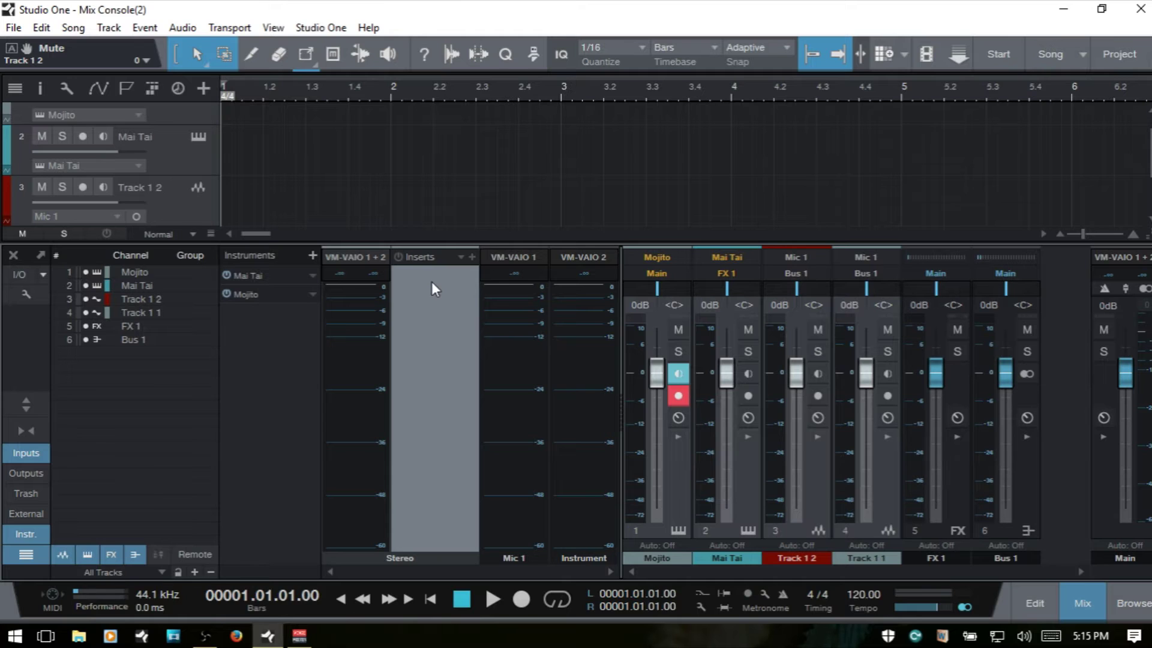
{"action": "left_click", "coordinate": [353, 378]}
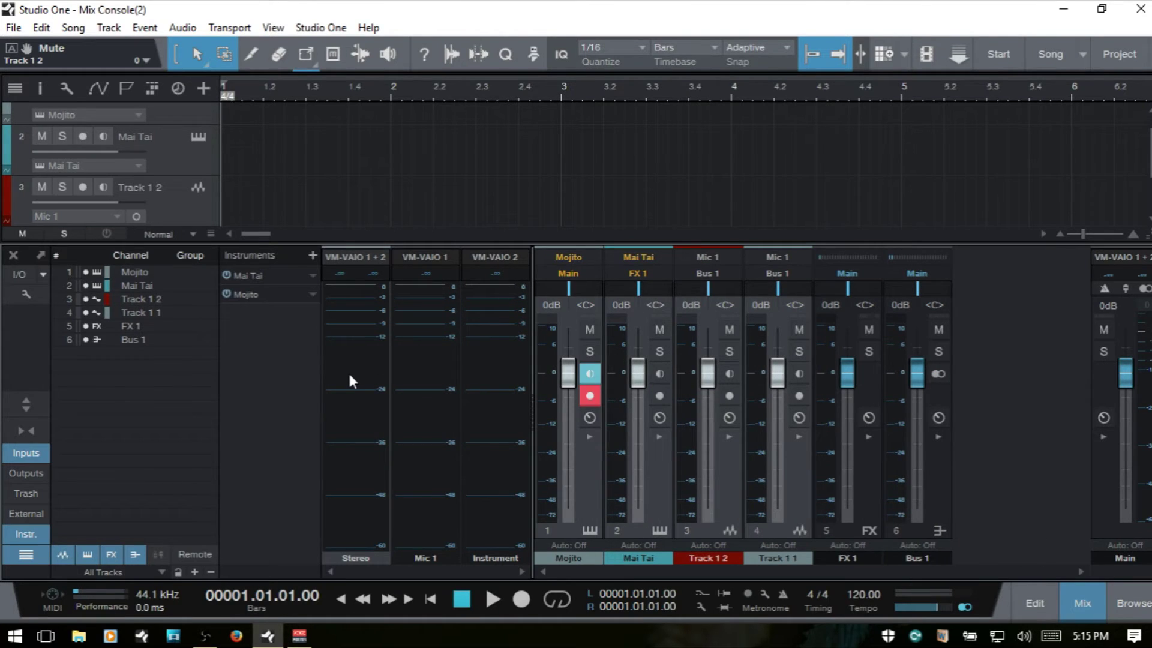
- Show output channels instead of inputs and open the Trash Bin holding 'Mojito - default'
{"action": "left_click", "coordinate": [27, 454]}
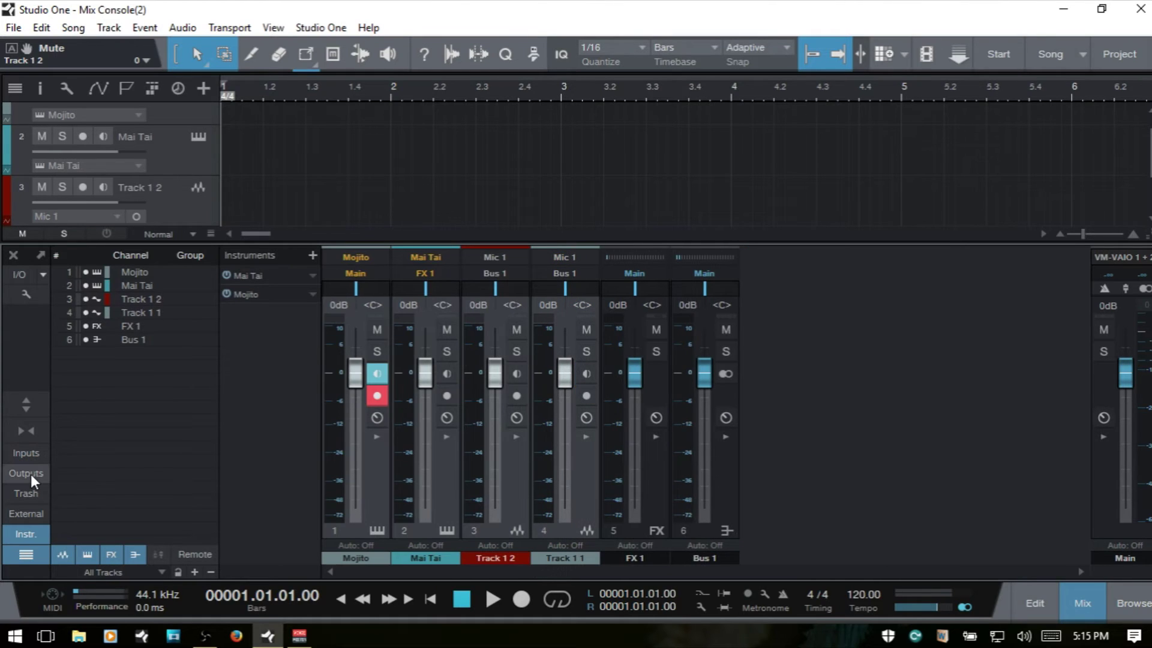
{"action": "left_click", "coordinate": [26, 473]}
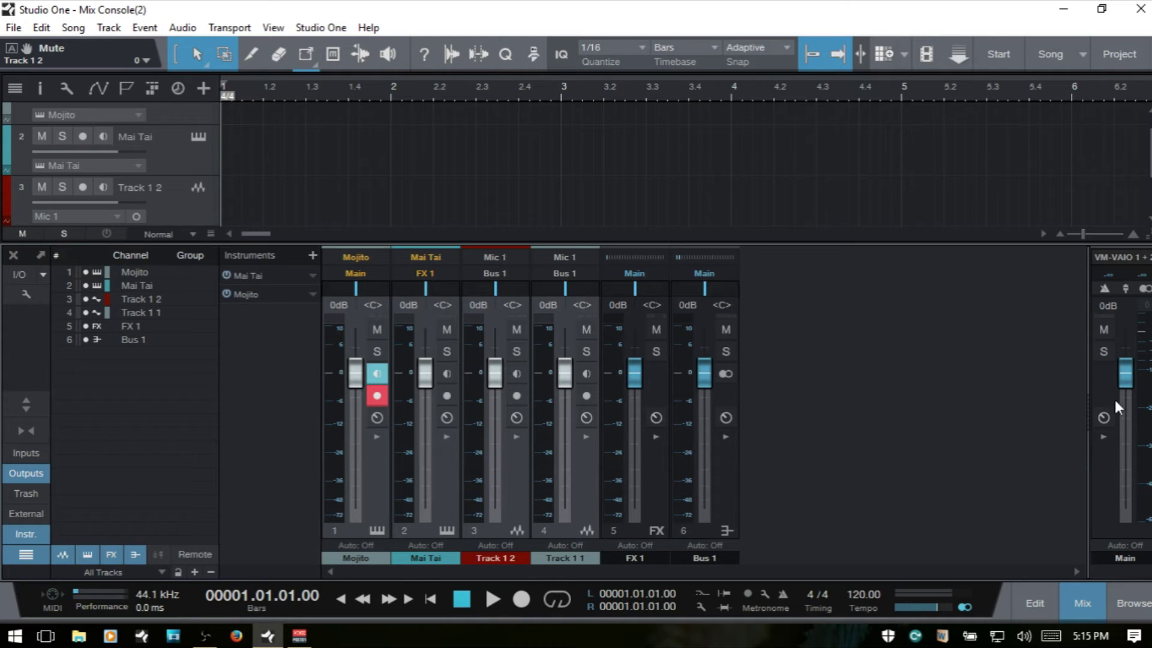
{"action": "left_click", "coordinate": [25, 493]}
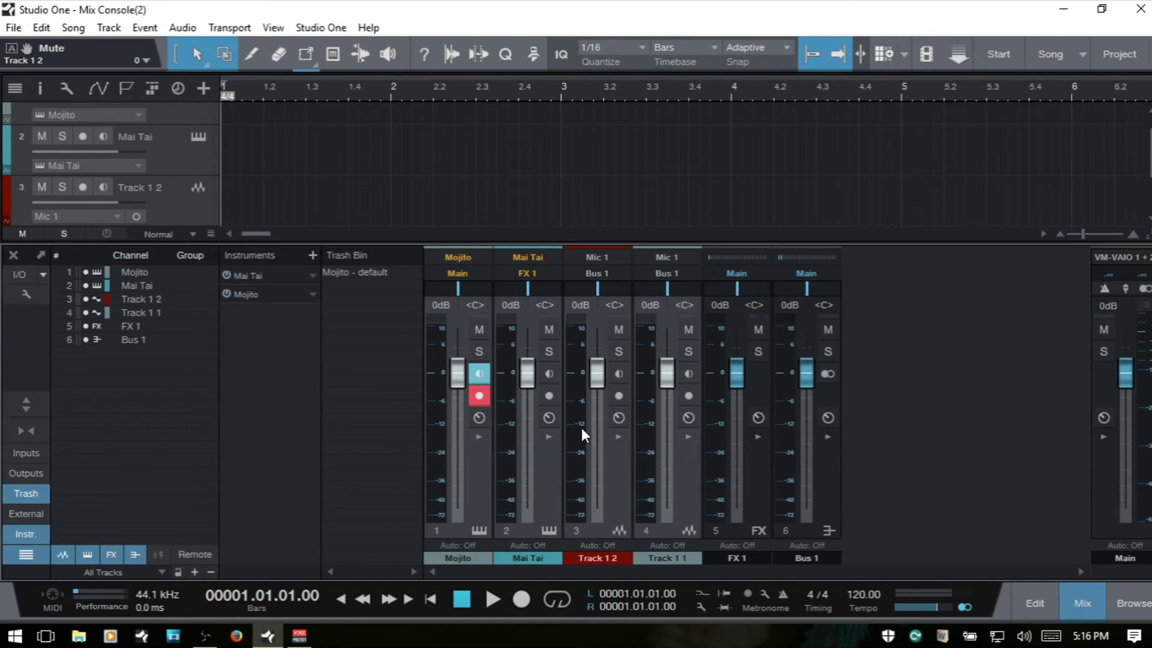
- Close the Trash Bin so the Instruments list sits beside the six channels
{"action": "mouse_move", "coordinate": [581, 427]}
- Close the Trash Bin, then briefly open and close the Mai Tai and Mojito editors
{"action": "left_click", "coordinate": [26, 493]}
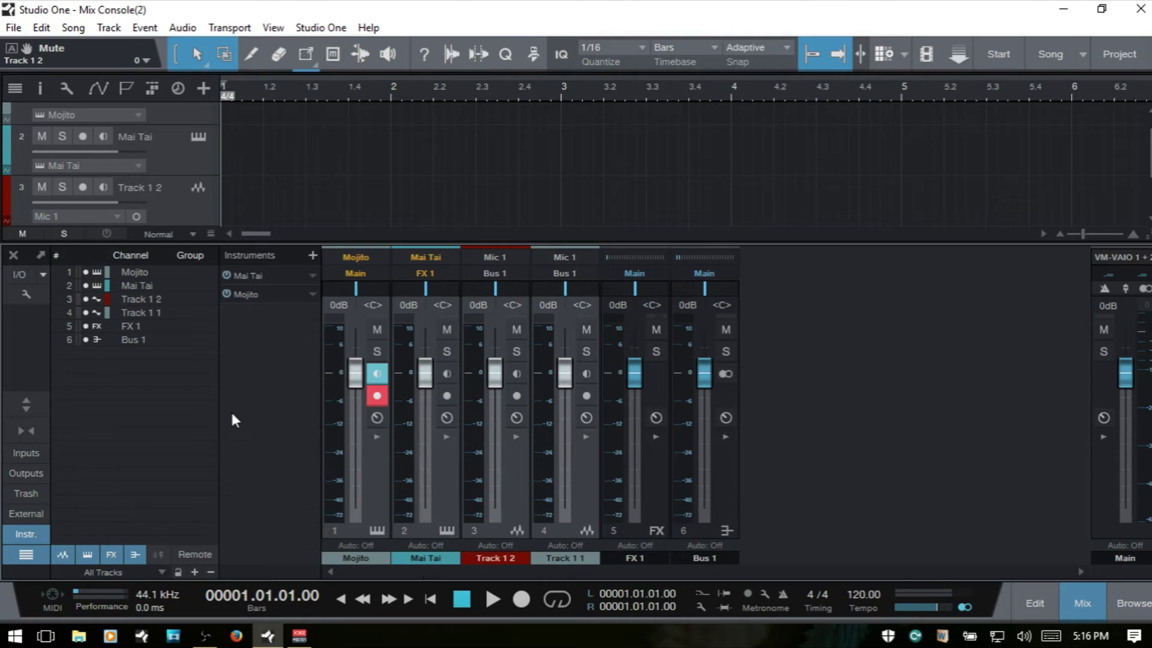
{"action": "left_click", "coordinate": [251, 276]}
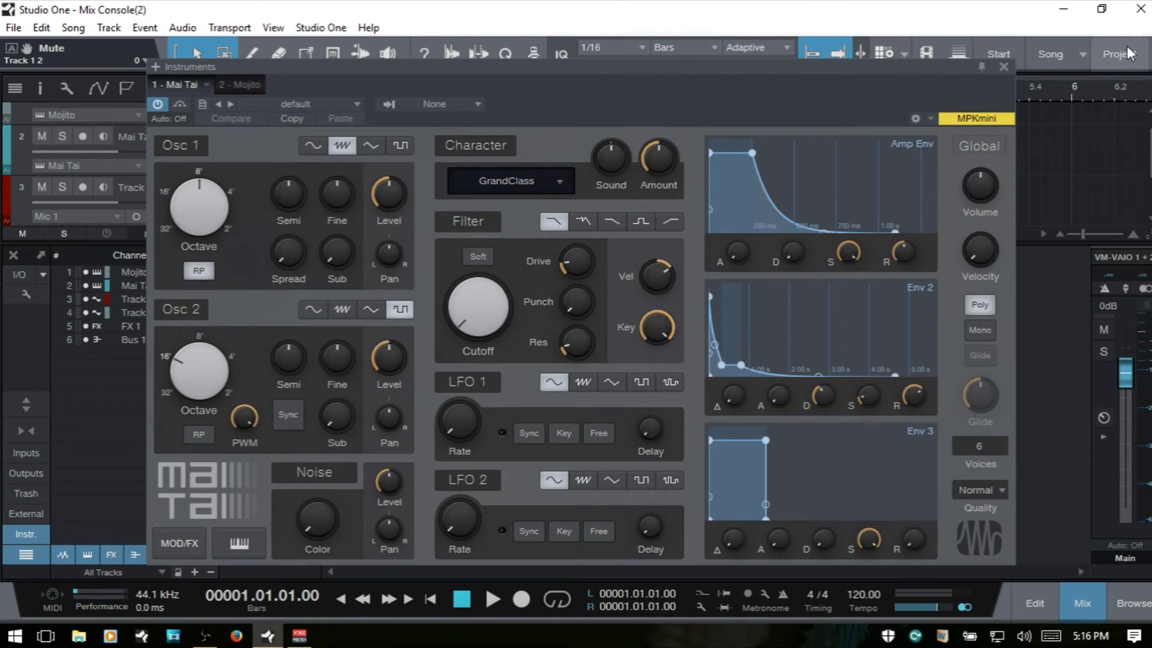
{"action": "left_click", "coordinate": [1004, 68]}
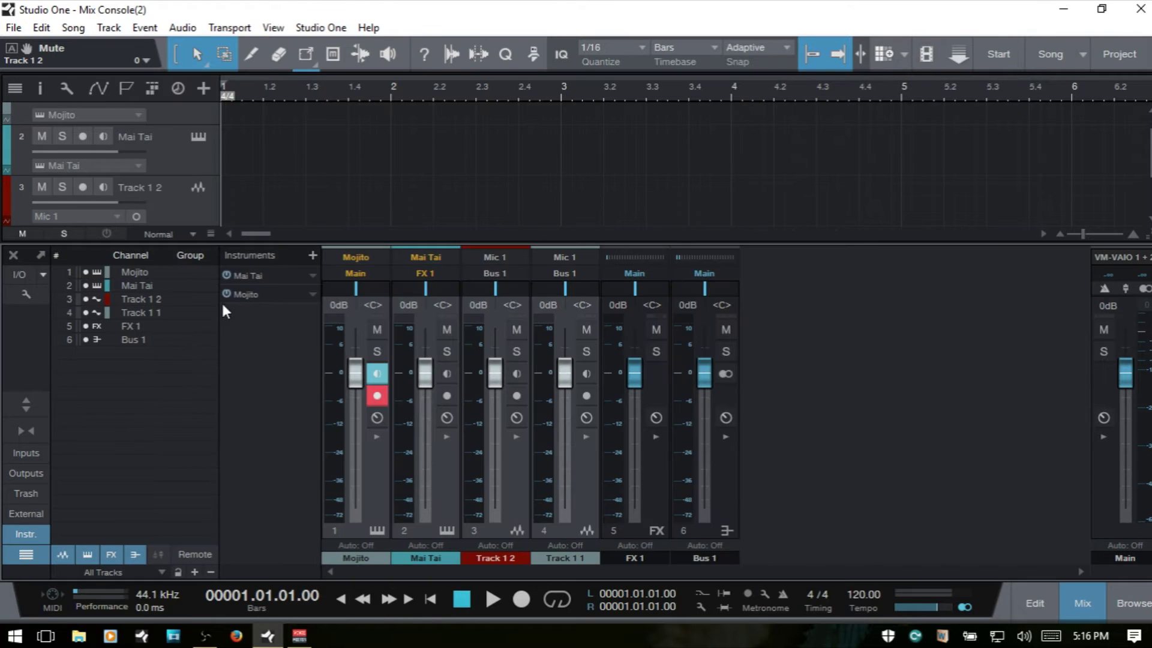
{"action": "left_click", "coordinate": [248, 294]}
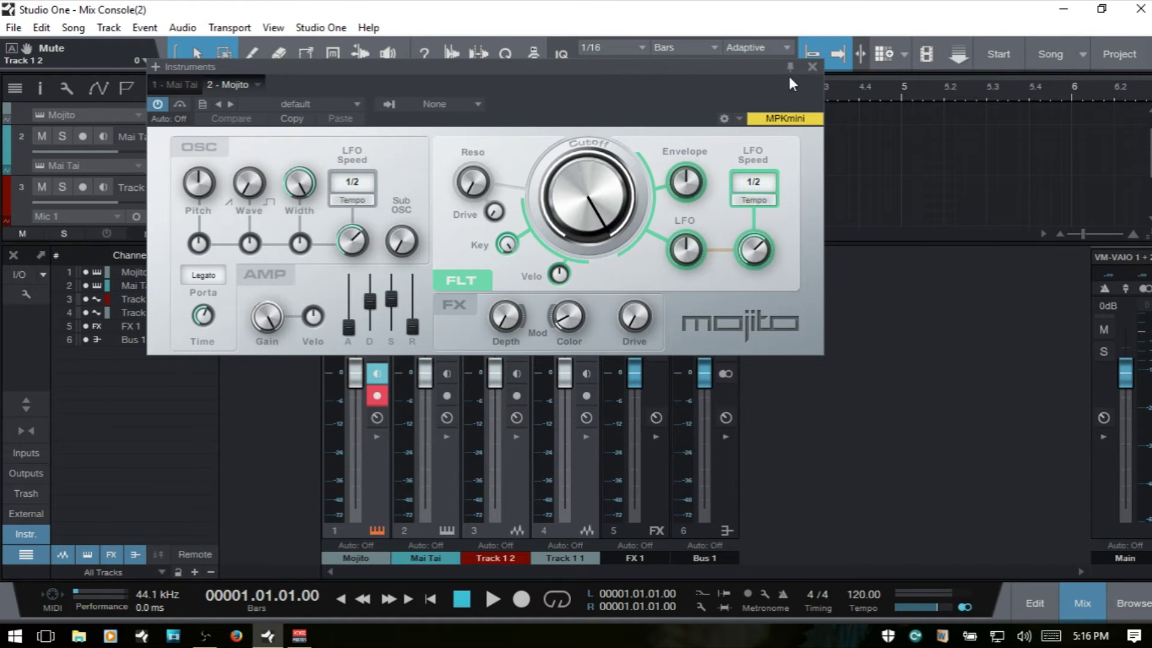
{"action": "left_click", "coordinate": [812, 67]}
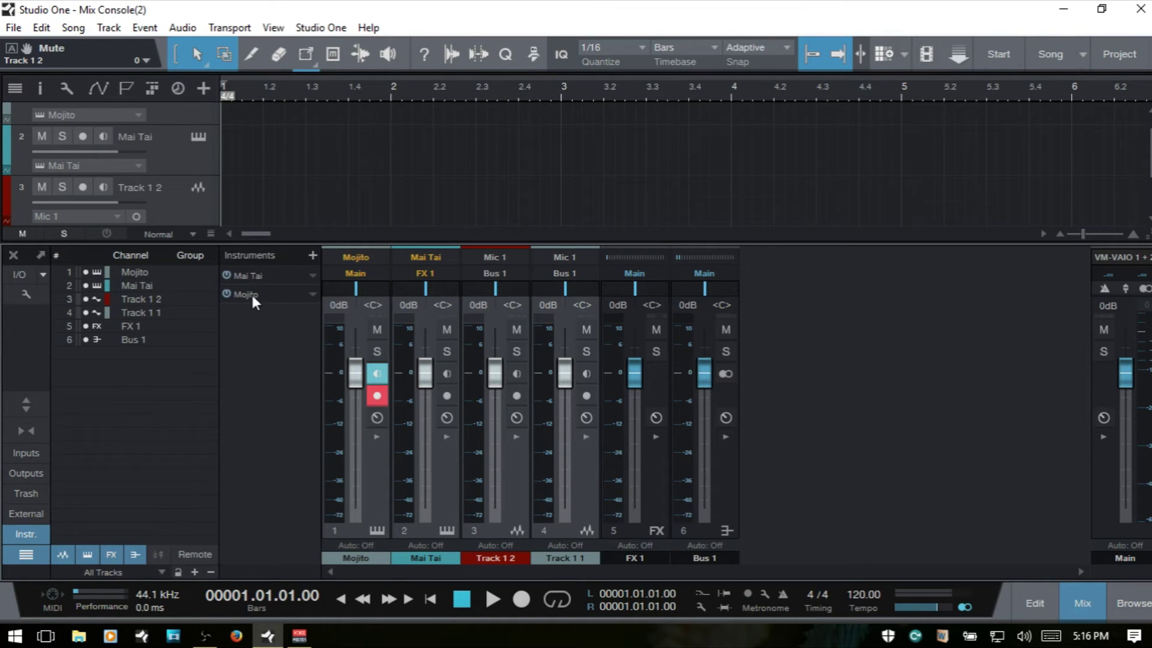
- Reopen the Mojito editor with its default preset and bring up its instrument tab menu
{"action": "left_click", "coordinate": [313, 293]}
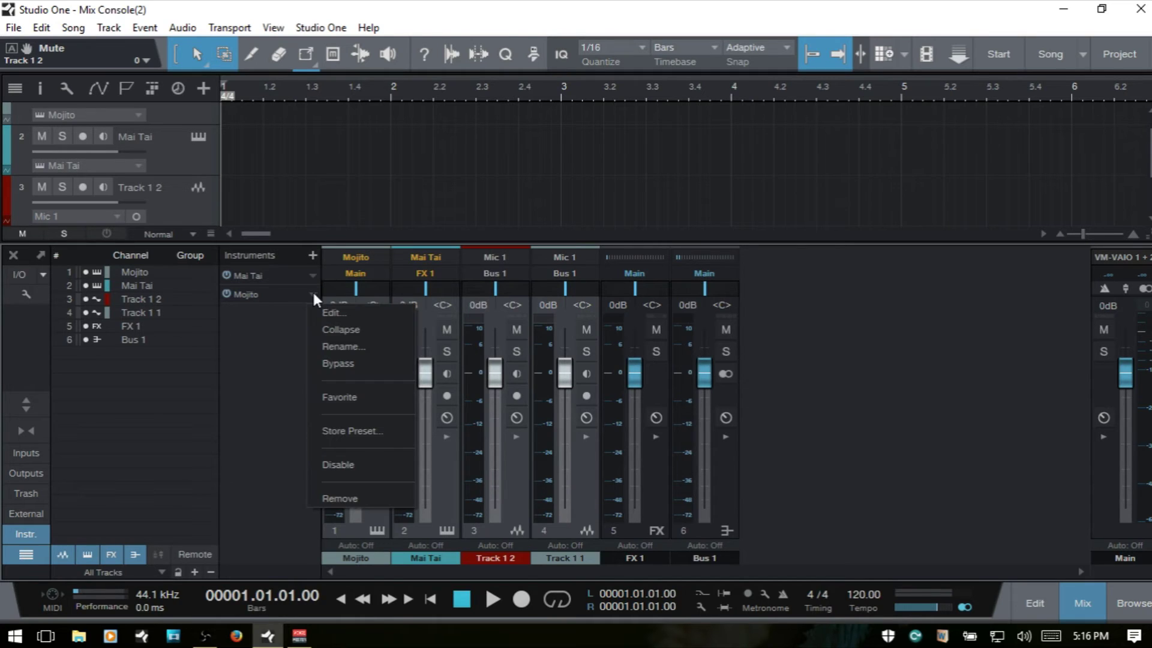
{"action": "left_click", "coordinate": [260, 392]}
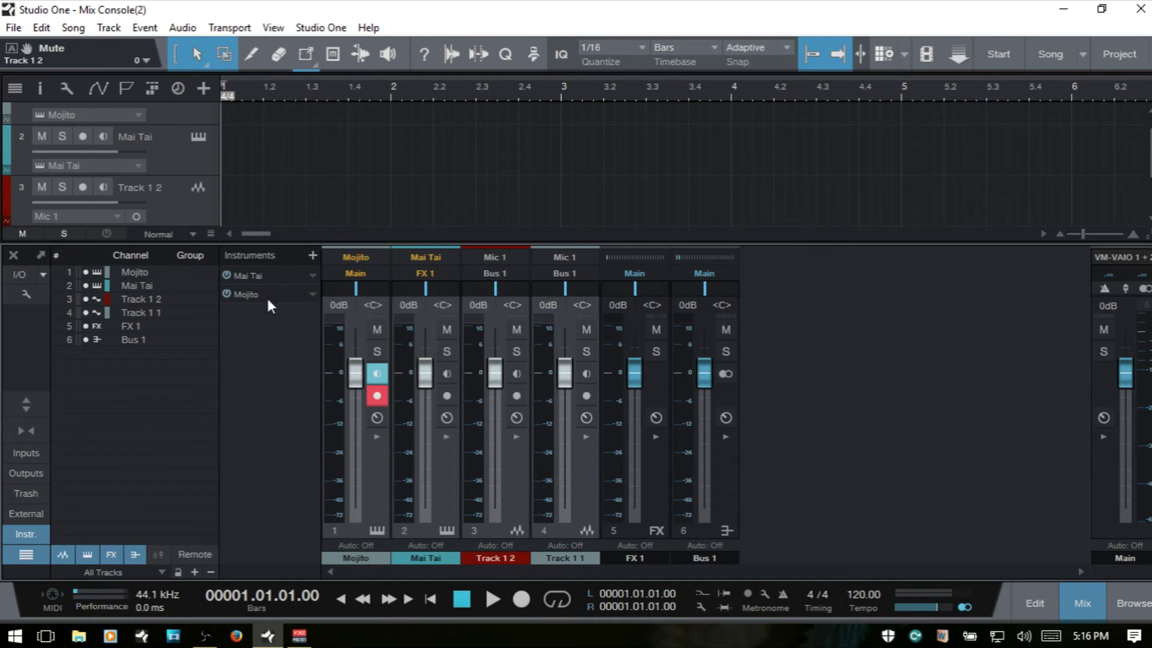
{"action": "left_click", "coordinate": [246, 293]}
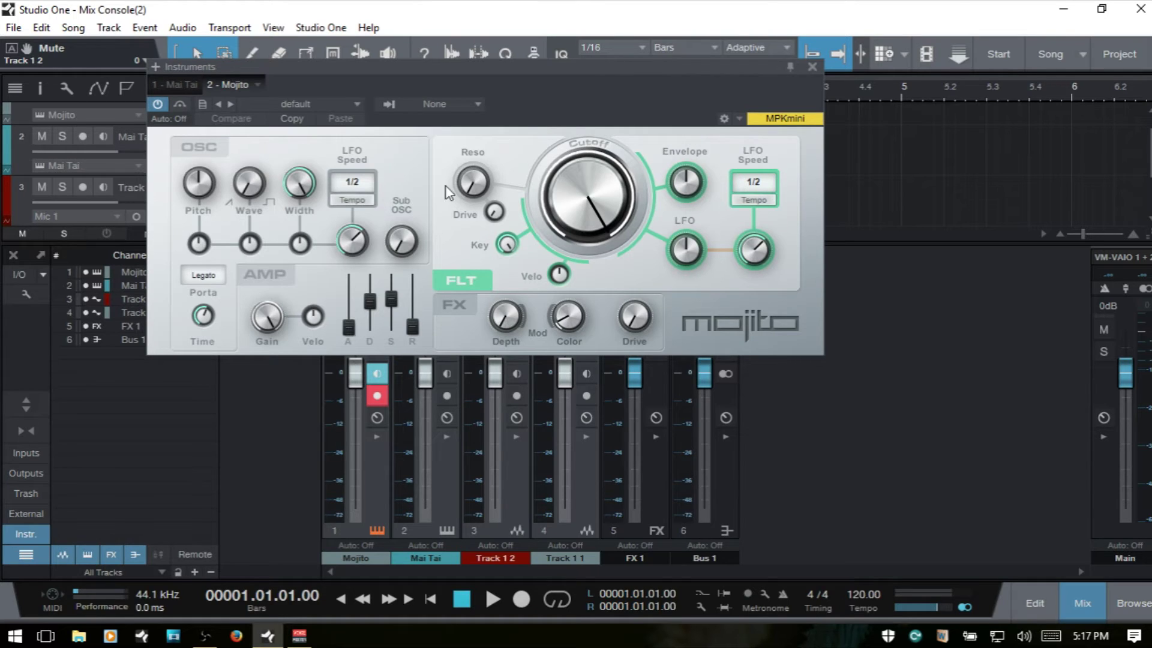
{"action": "left_click", "coordinate": [256, 82]}
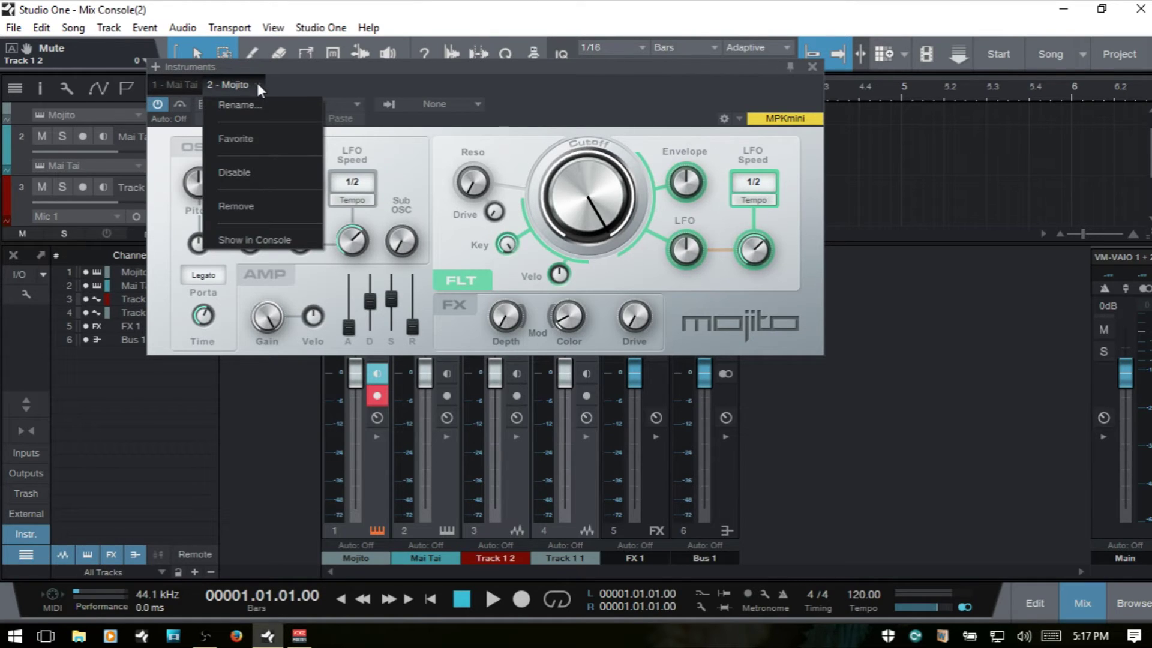
- Remove Mojito, then restore 'Mojito - default(2)' from the Trash Bin as channel 4
{"action": "left_click", "coordinate": [238, 206]}
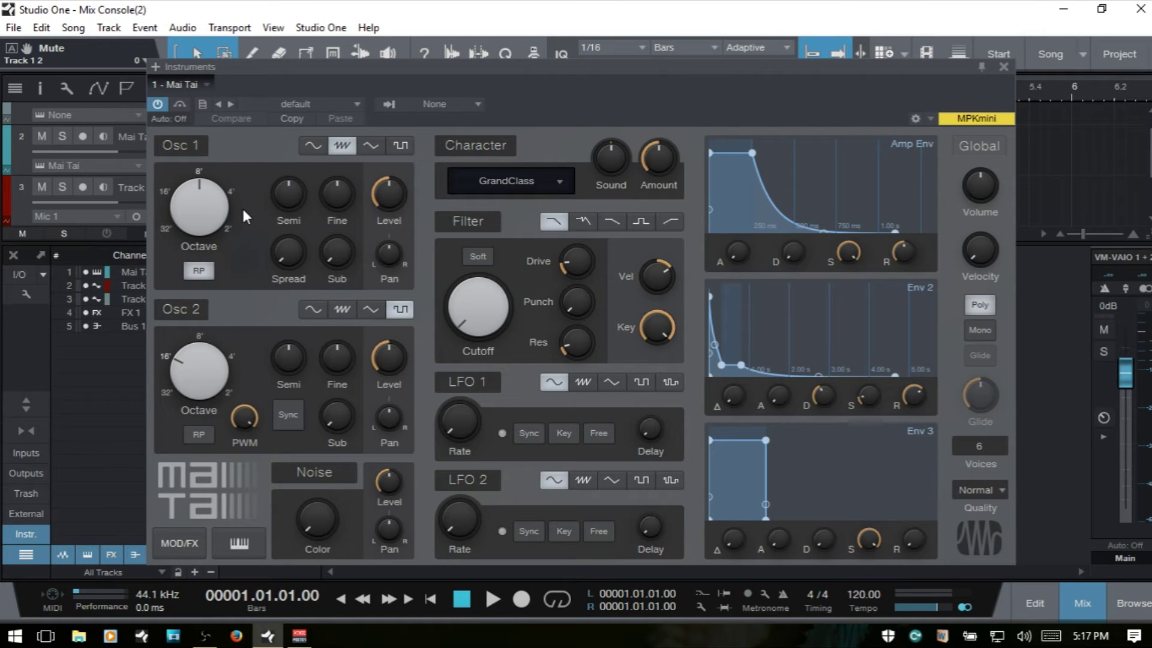
{"action": "left_click", "coordinate": [1001, 65]}
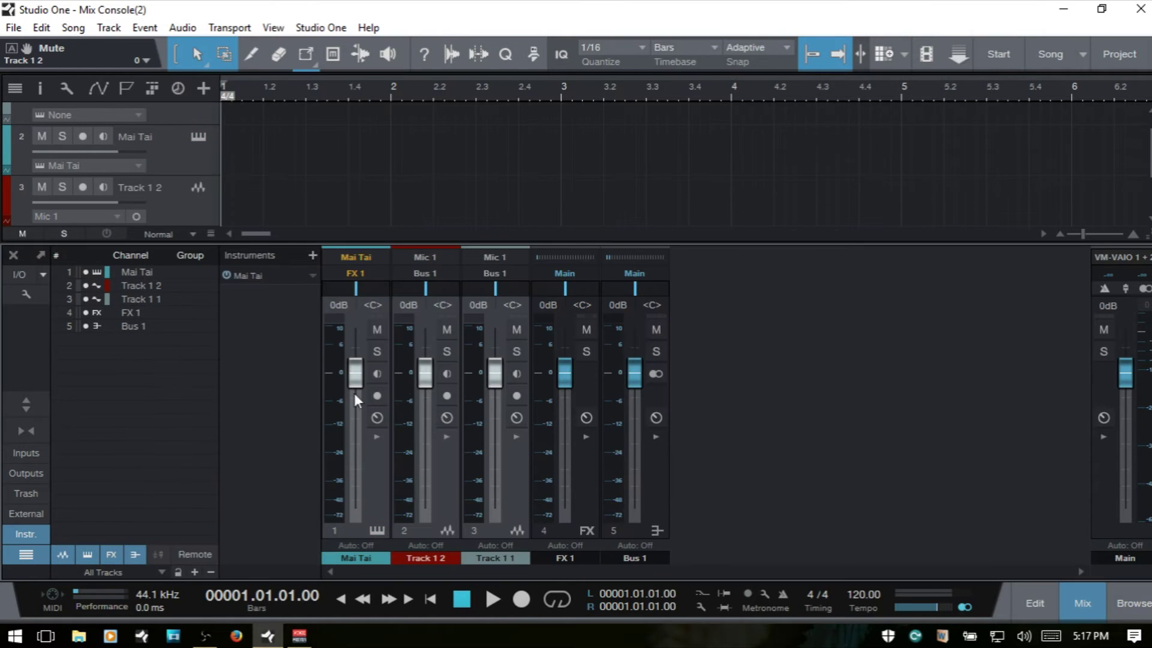
{"action": "left_click", "coordinate": [22, 493]}
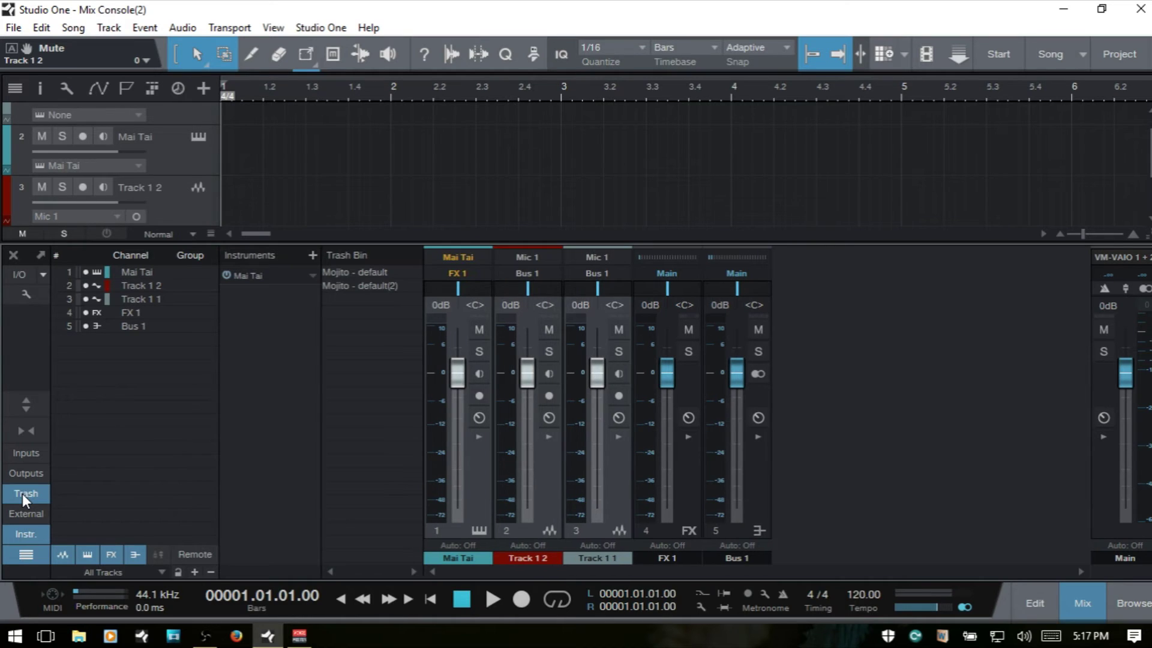
{"action": "left_click", "coordinate": [364, 286]}
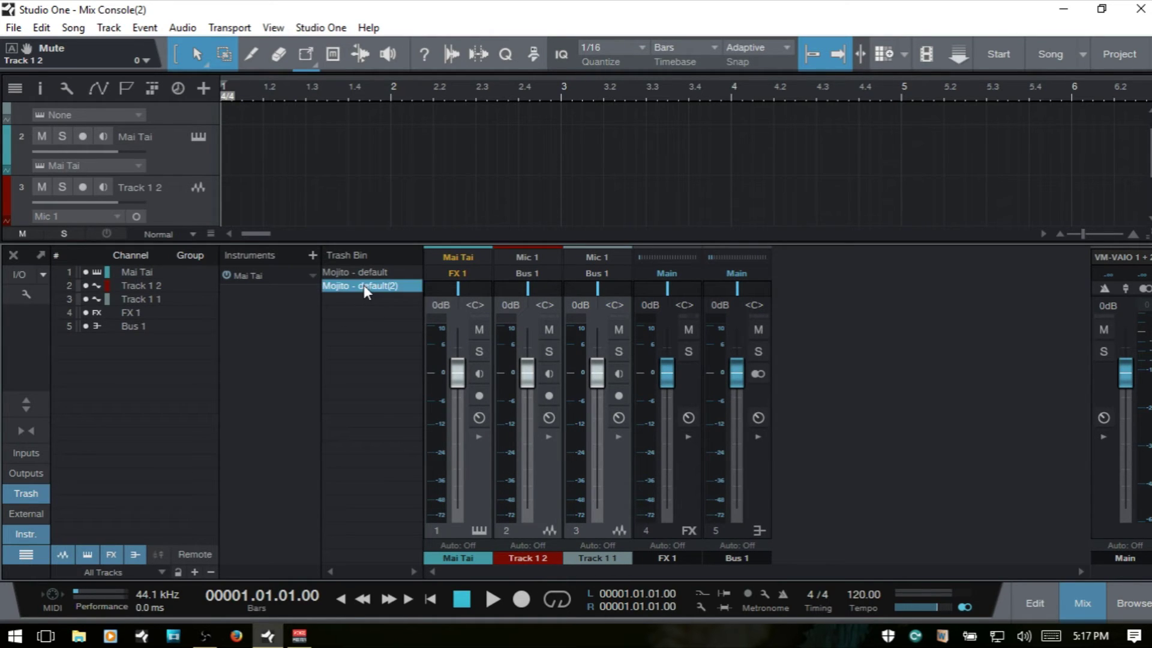
{"action": "right_click", "coordinate": [370, 287]}
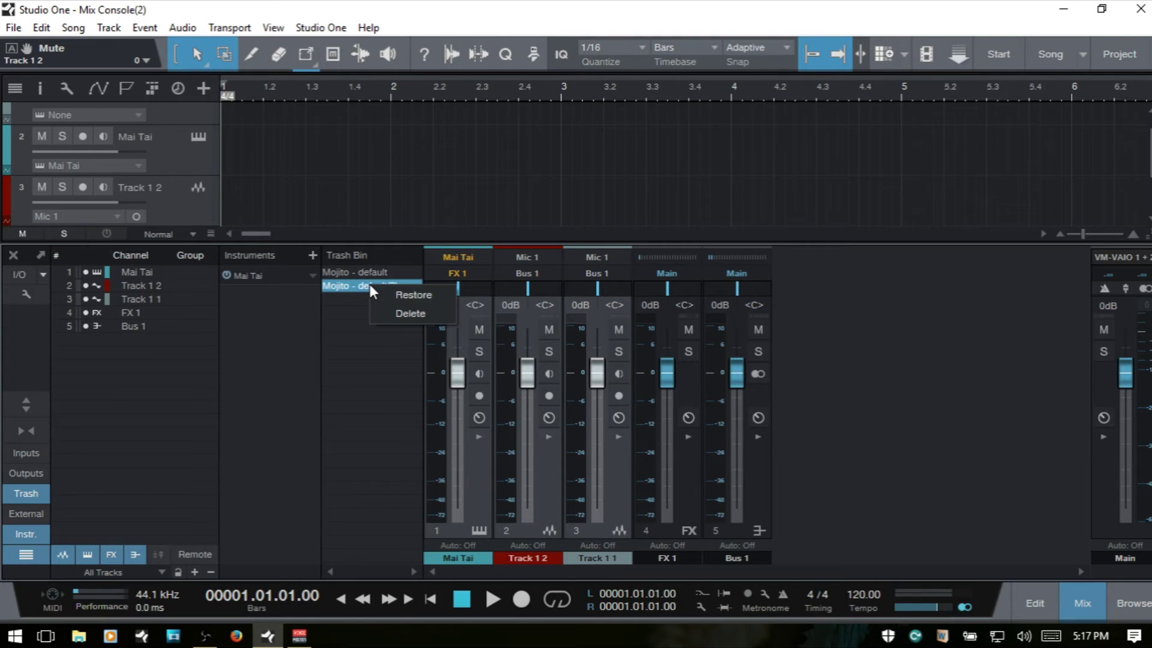
{"action": "left_click", "coordinate": [405, 295]}
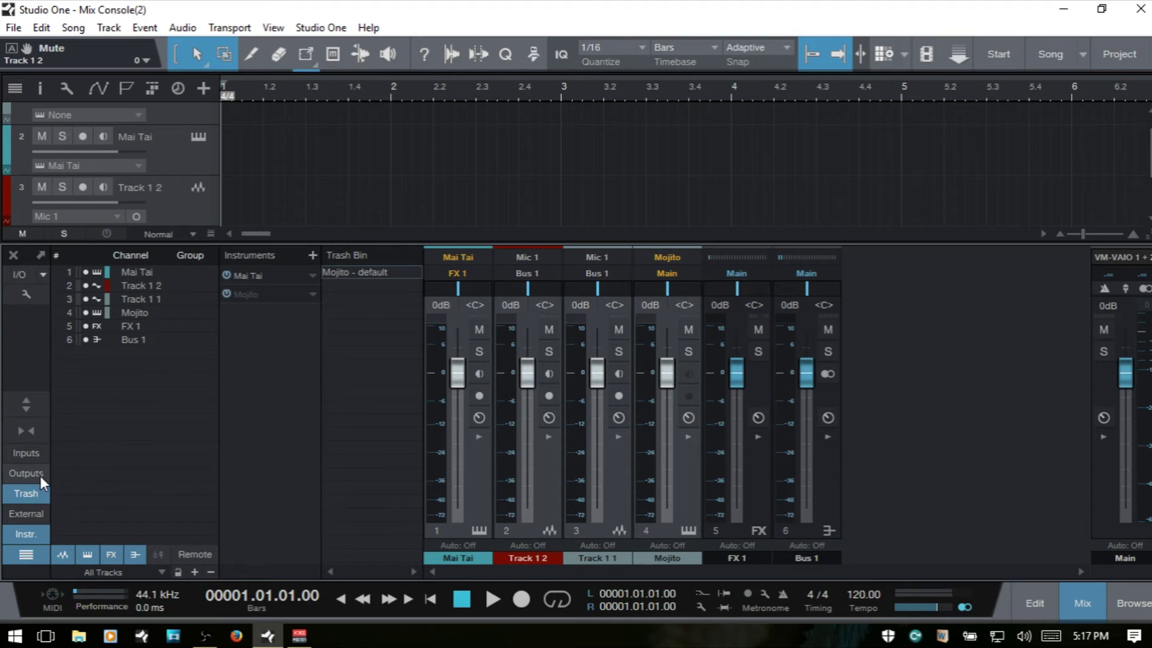
- Move Mojito to second position after Mai Tai and expand then collapse Track 1 2's Inserts/Sends
{"action": "left_click", "coordinate": [18, 494]}
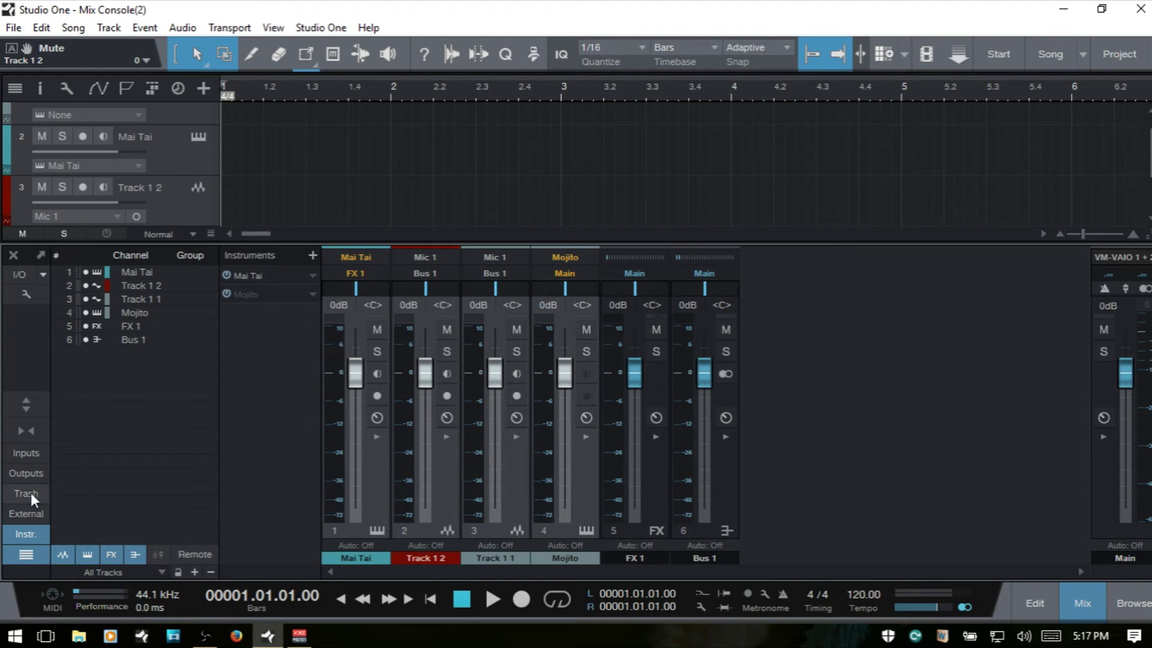
{"action": "left_click", "coordinate": [576, 475]}
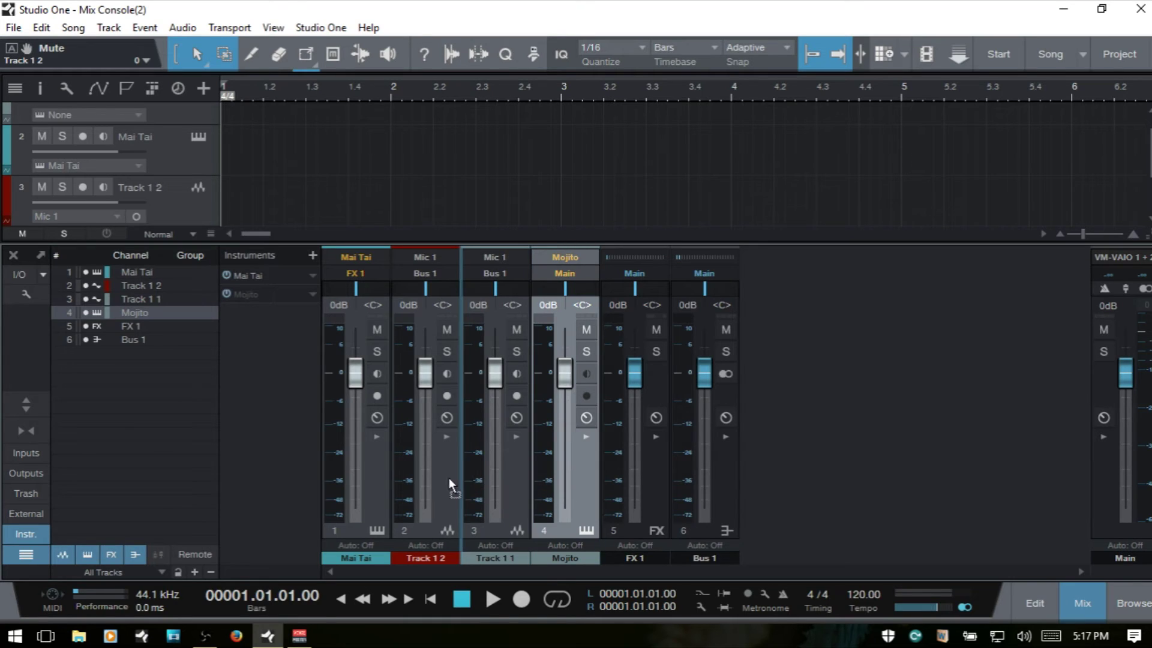
{"action": "left_click_drag", "start_coordinate": [415, 477], "coordinate": [413, 478]}
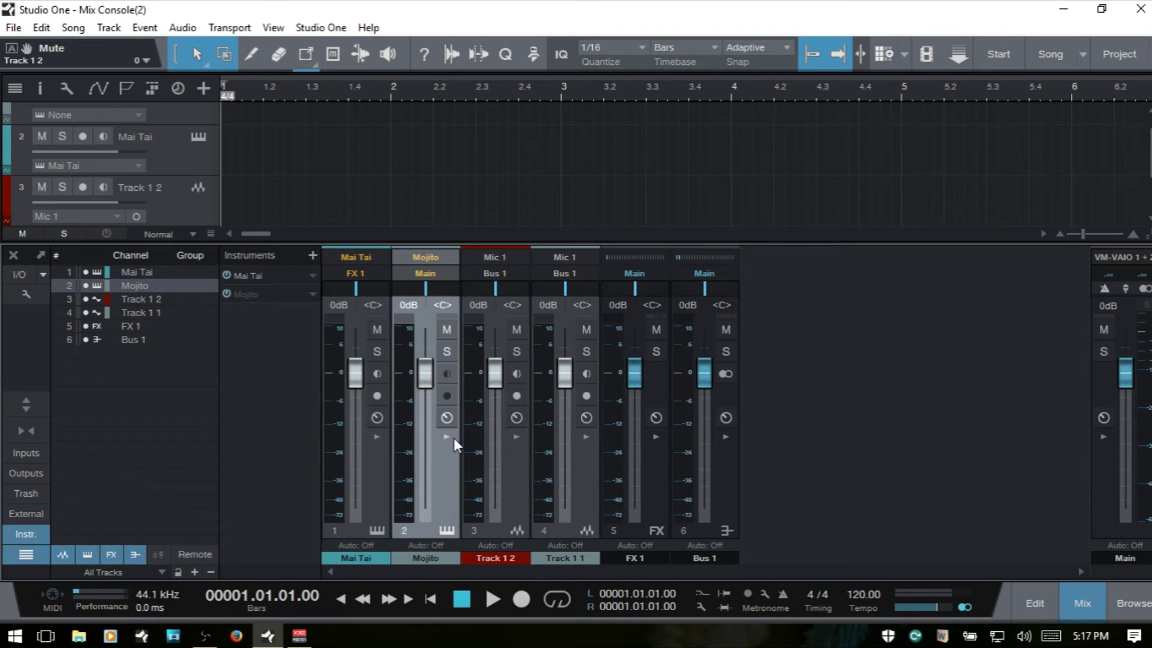
{"action": "left_click", "coordinate": [511, 482]}
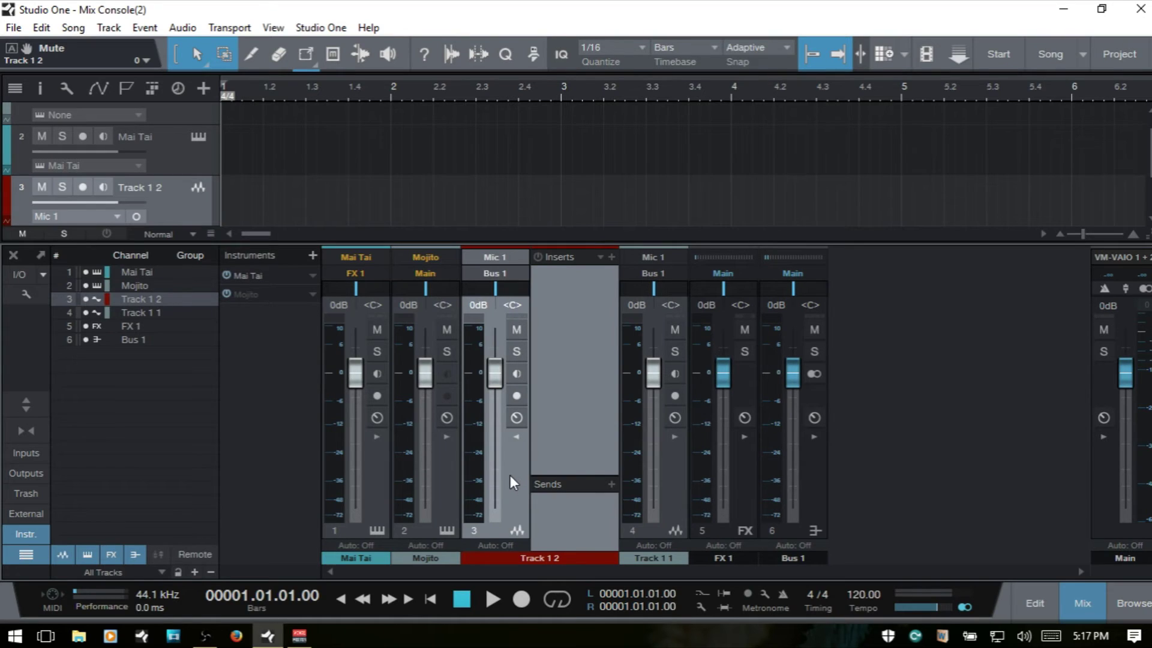
{"action": "left_click", "coordinate": [517, 437]}
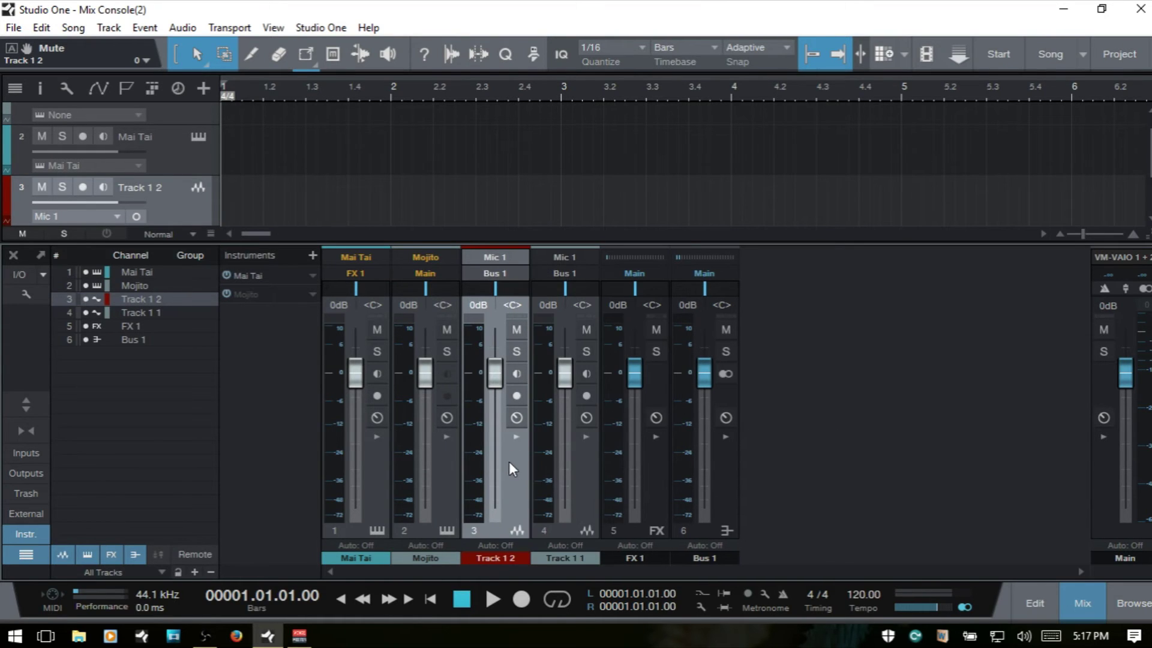
{"action": "mouse_move", "coordinate": [509, 470]}
{"action": "left_mouse_down"}
{"action": "mouse_move", "coordinate": [600, 470]}
{"action": "mouse_move", "coordinate": [499, 469]}
{"action": "left_mouse_up"}
{"action": "left_click", "coordinate": [26, 514]}
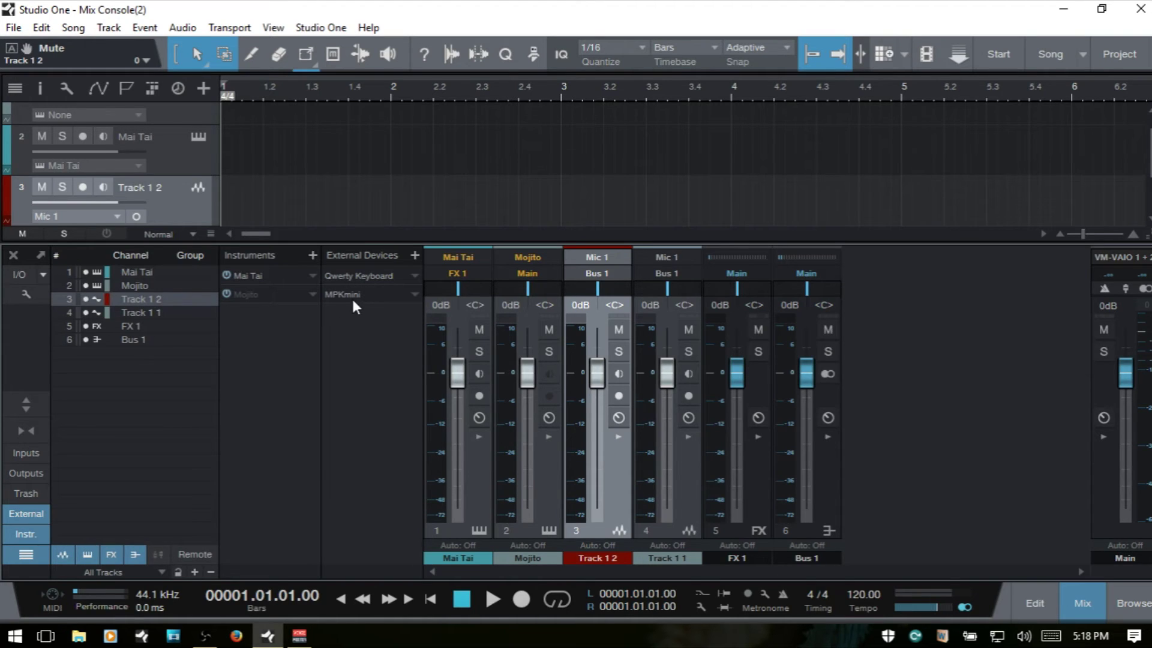
{"action": "left_click", "coordinate": [414, 294]}
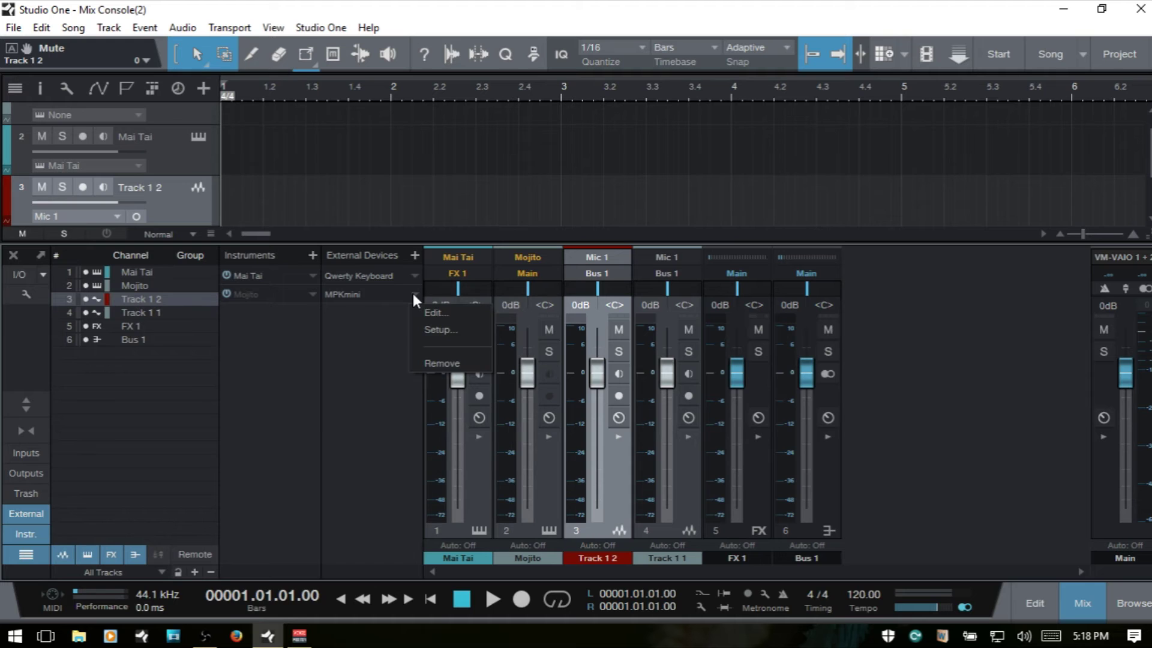
{"action": "left_click", "coordinate": [443, 312]}
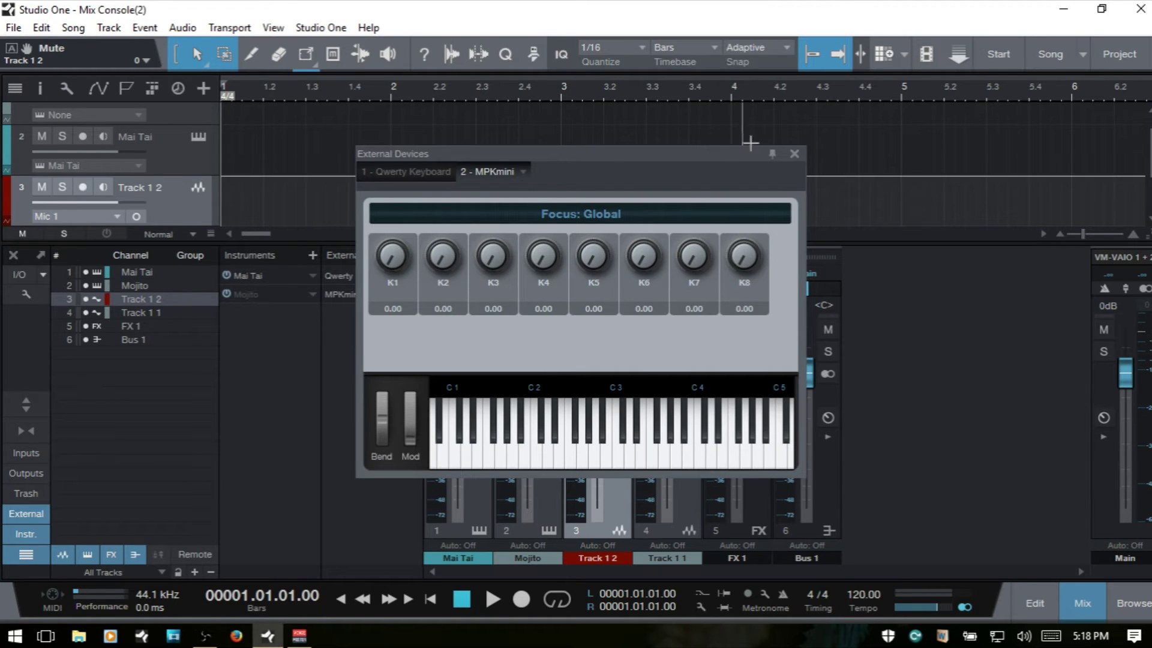
{"action": "left_click", "coordinate": [793, 154]}
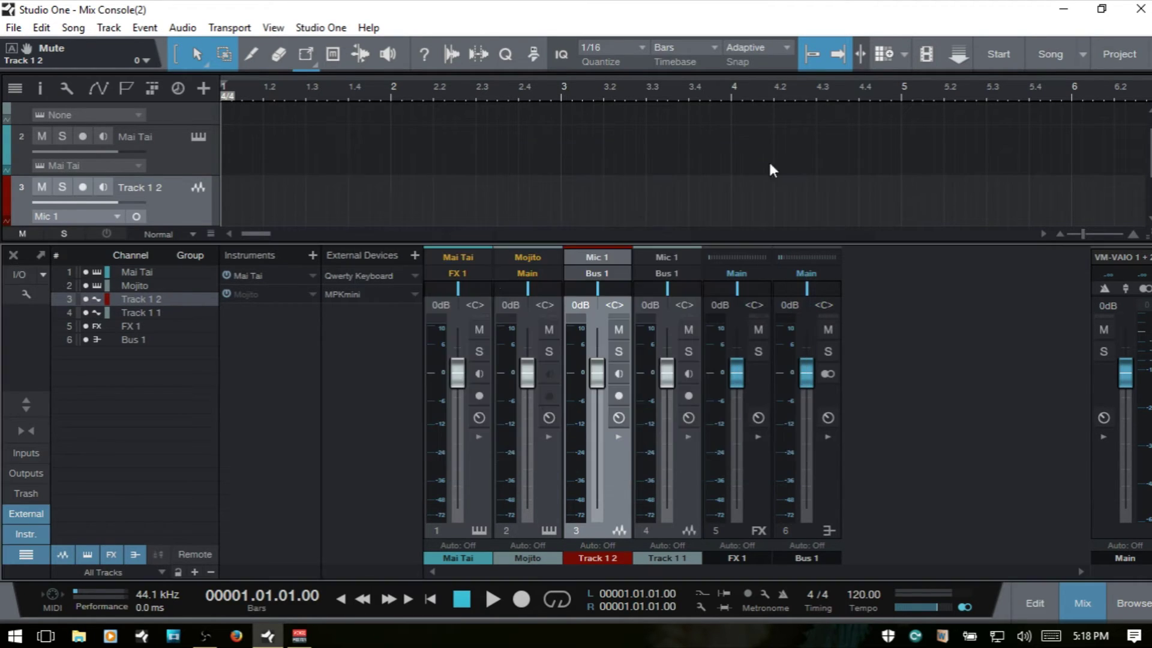
{"action": "left_click", "coordinate": [415, 292]}
{"action": "left_click", "coordinate": [434, 325]}
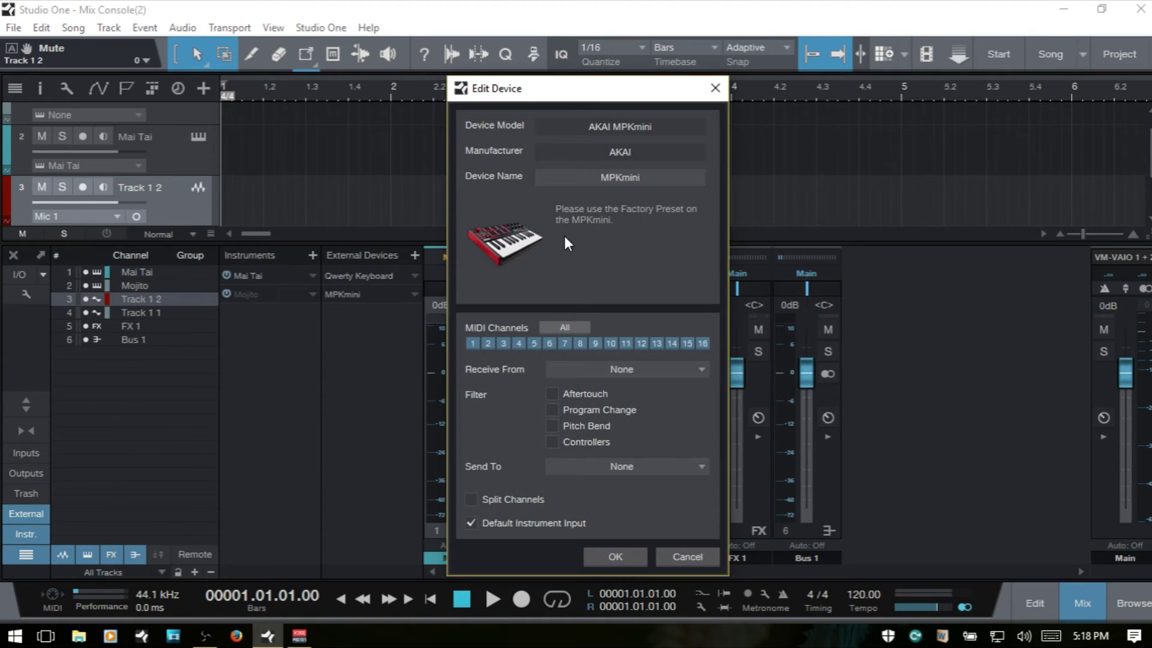
{"action": "left_click", "coordinate": [717, 89]}
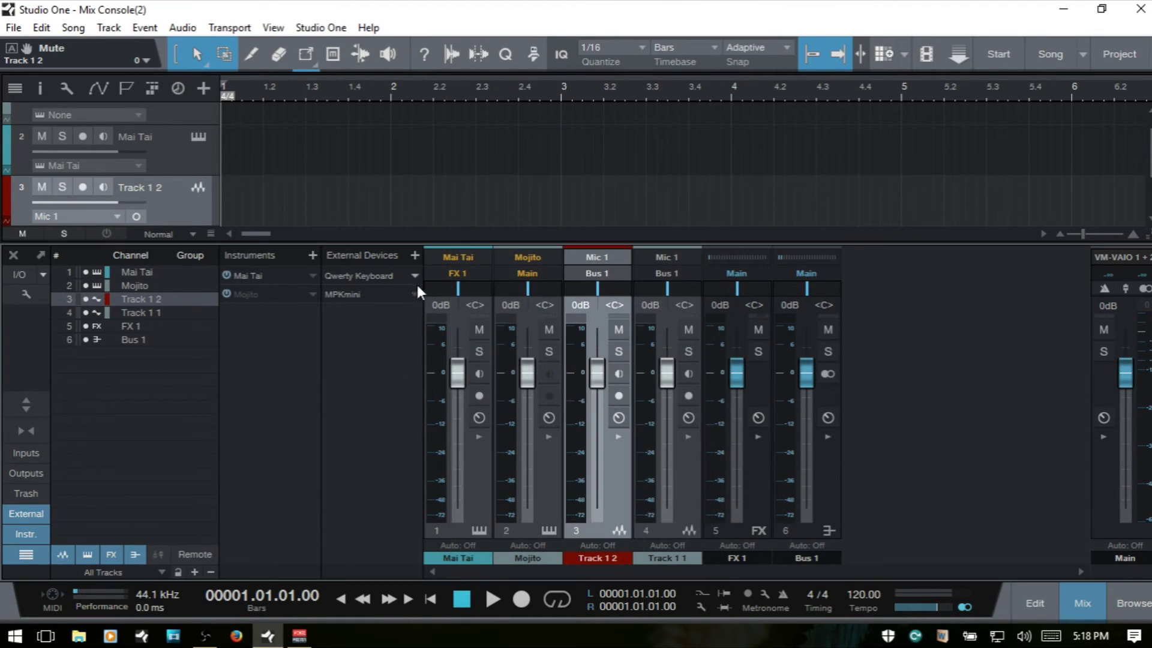
{"action": "left_click", "coordinate": [413, 294]}
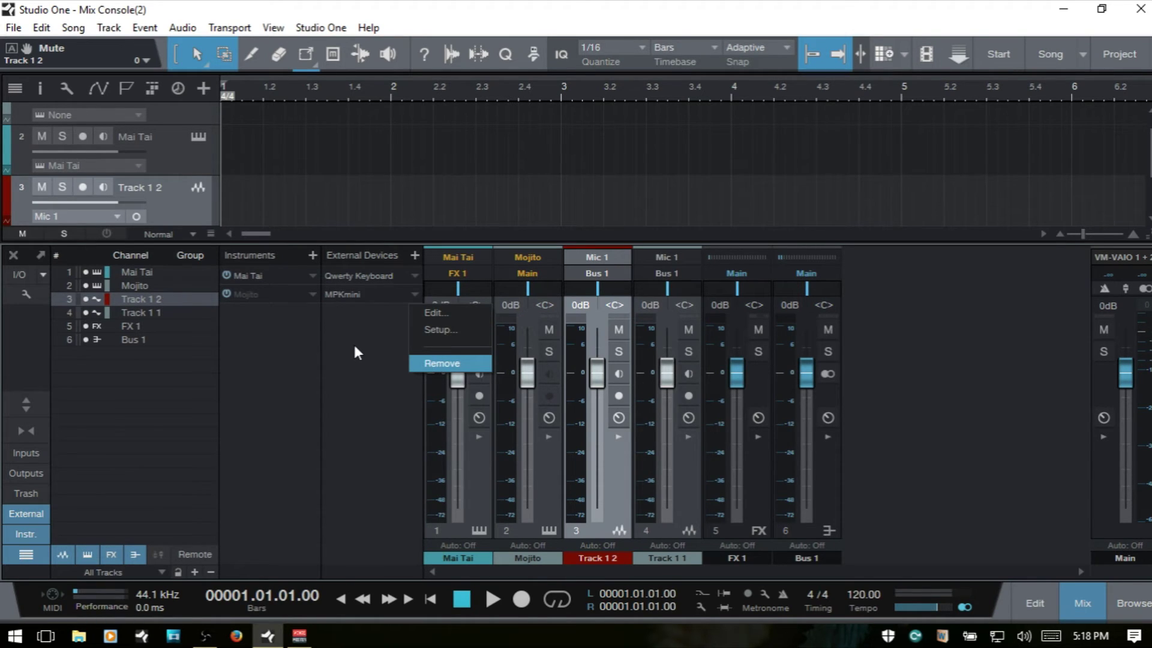
{"action": "left_click", "coordinate": [325, 347]}
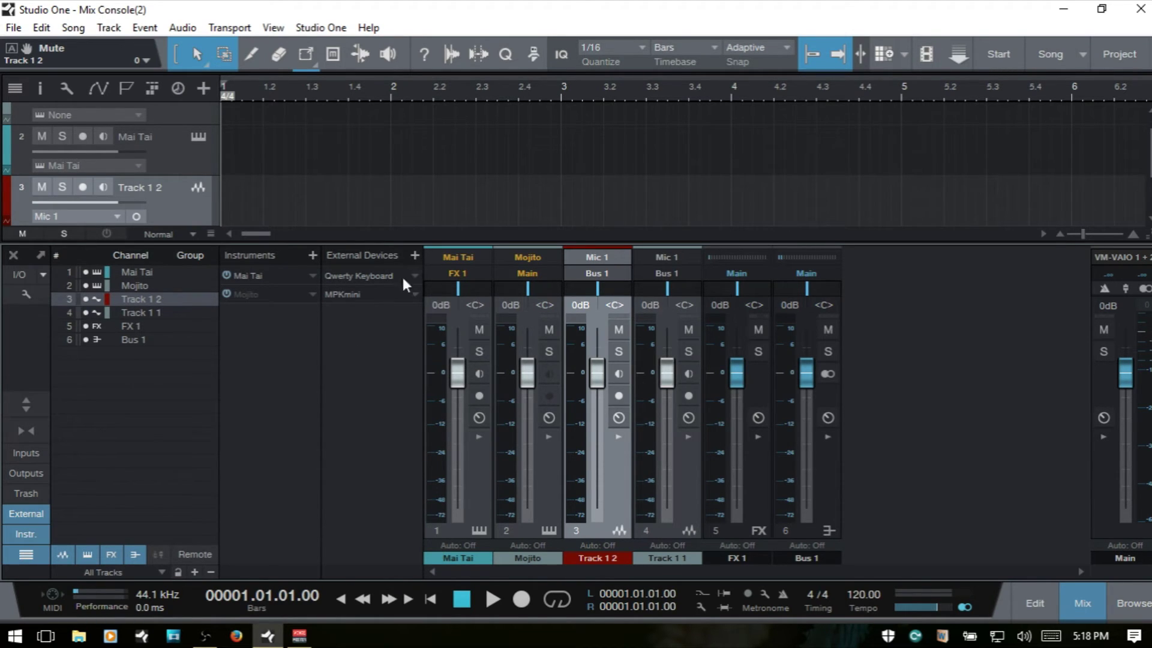
{"action": "left_click", "coordinate": [414, 252]}
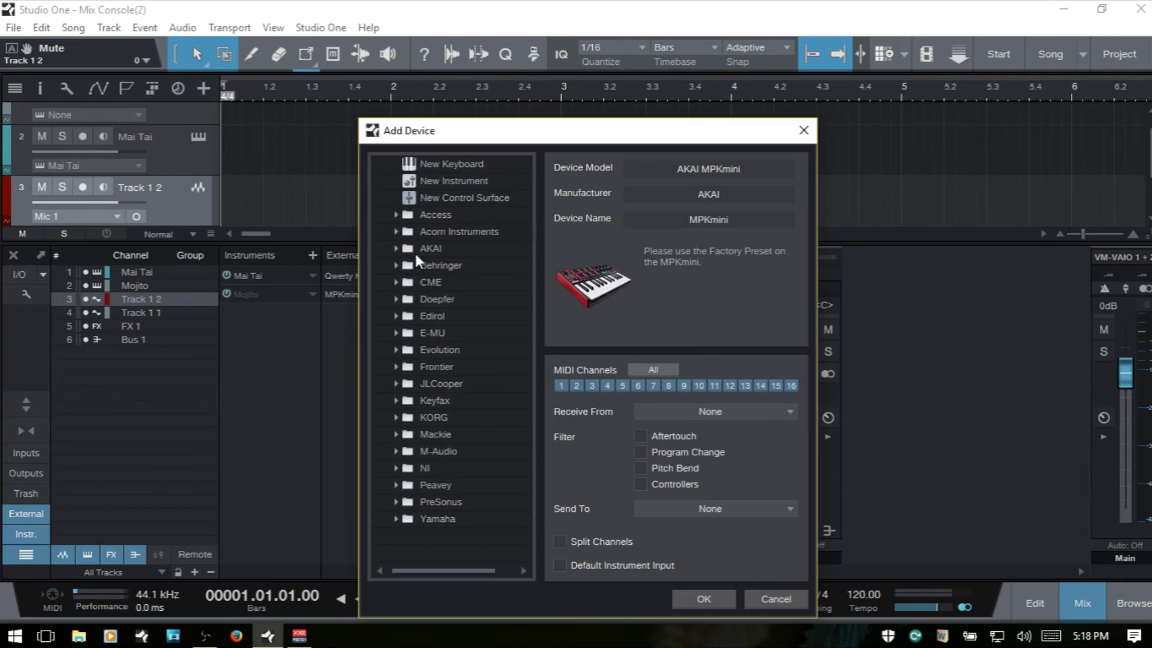
{"action": "left_click", "coordinate": [776, 599]}
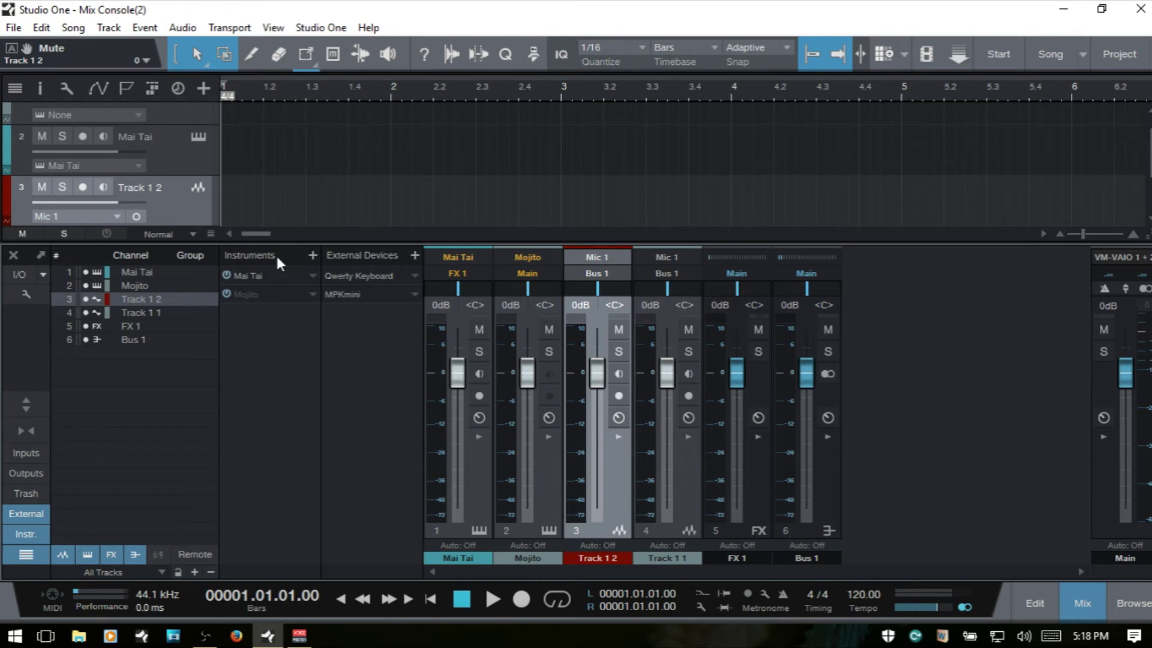
{"action": "left_click", "coordinate": [312, 254]}
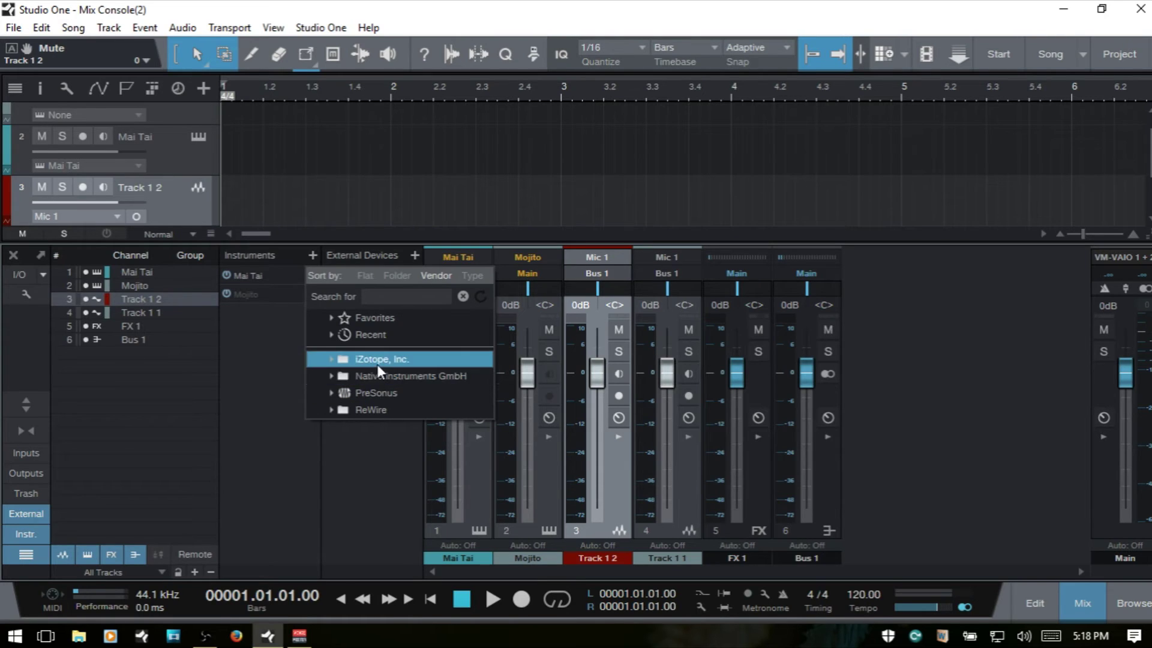
{"action": "left_click", "coordinate": [255, 343]}
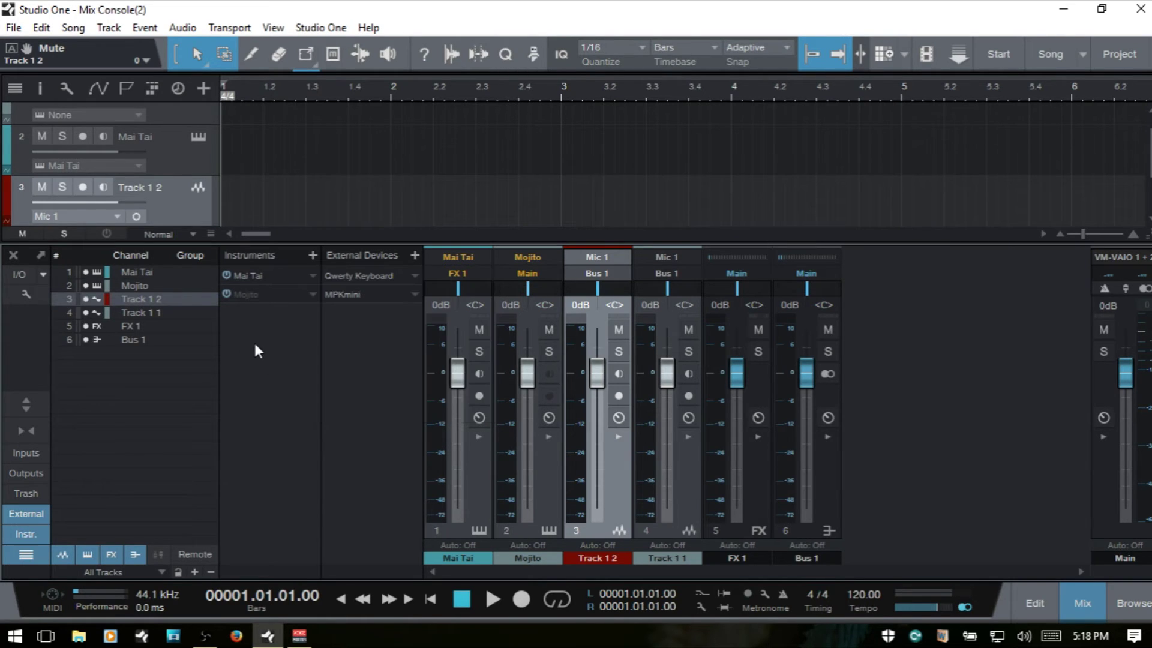
- Hide the External devices list, then open and close the Mai Tai instrument editor
{"action": "left_click", "coordinate": [24, 513]}
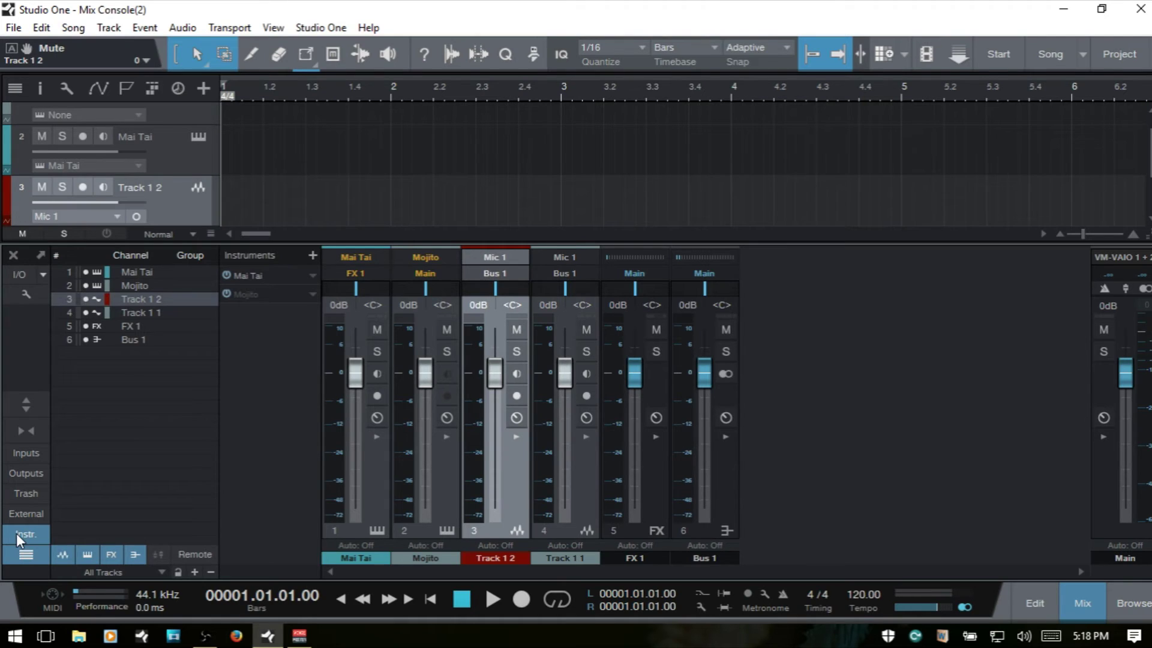
{"action": "left_click", "coordinate": [248, 277]}
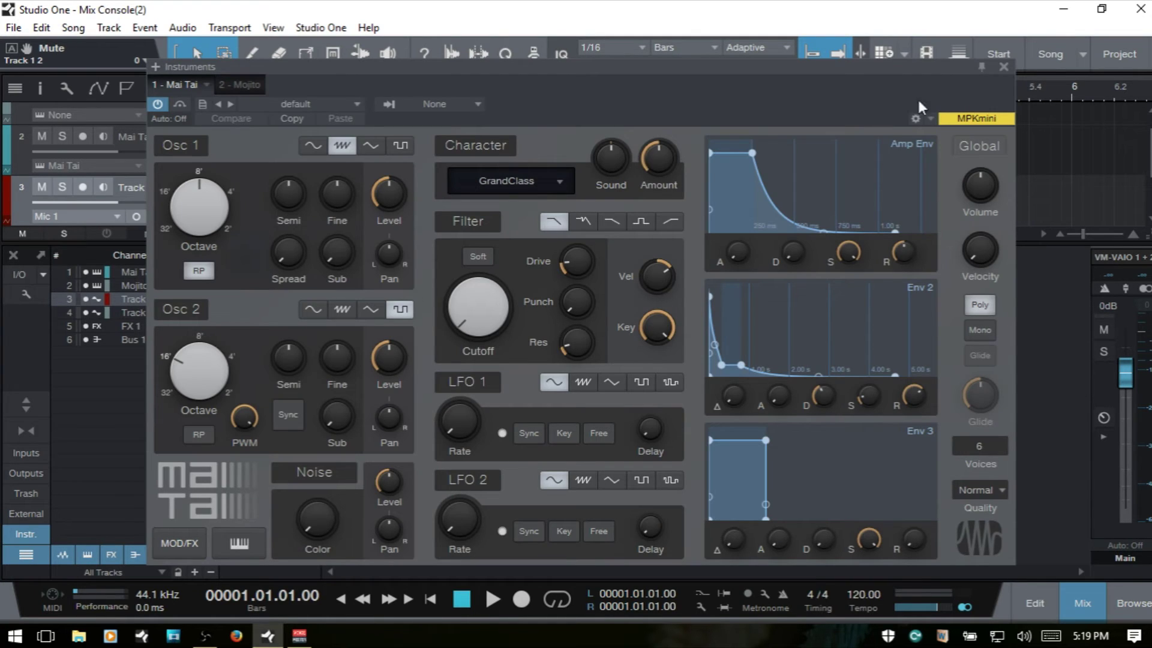
{"action": "left_click", "coordinate": [1002, 67]}
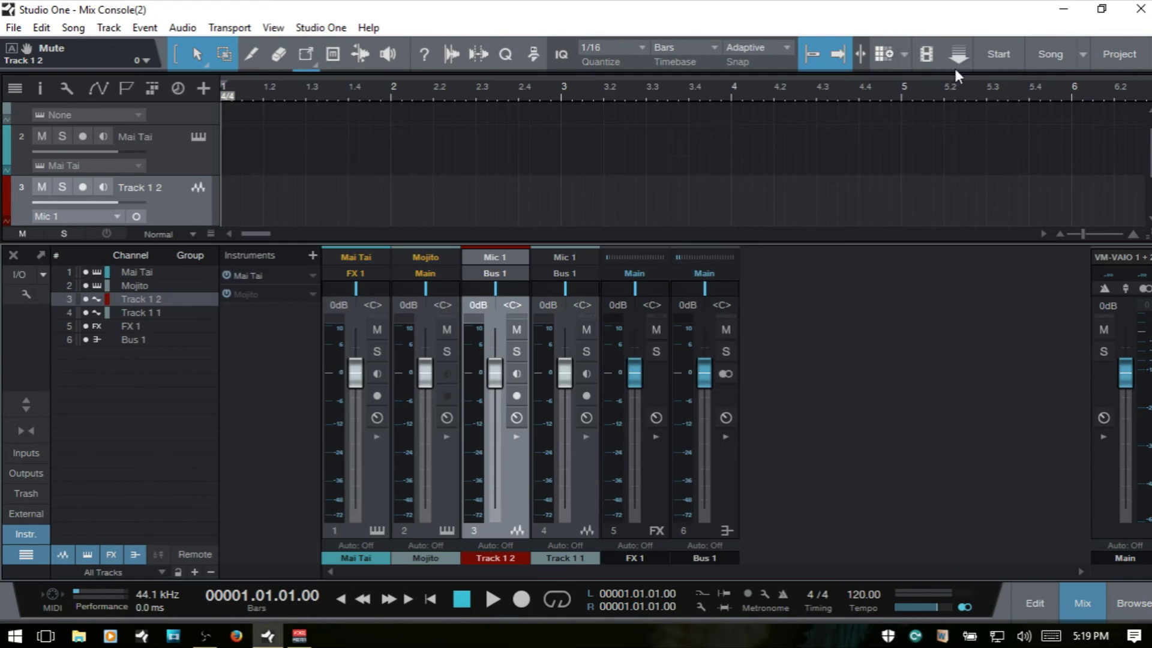
- Open the Mai Tai editor from its options menu and close it, then dismiss the menu
{"action": "left_click", "coordinate": [312, 275]}
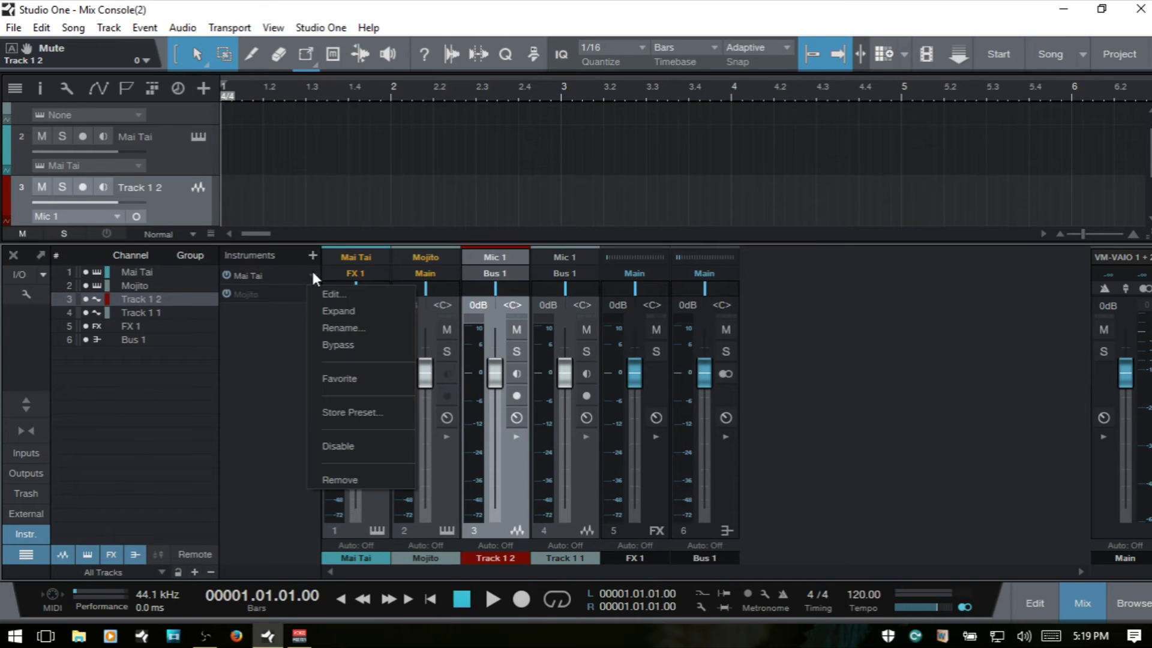
{"action": "left_click", "coordinate": [349, 294]}
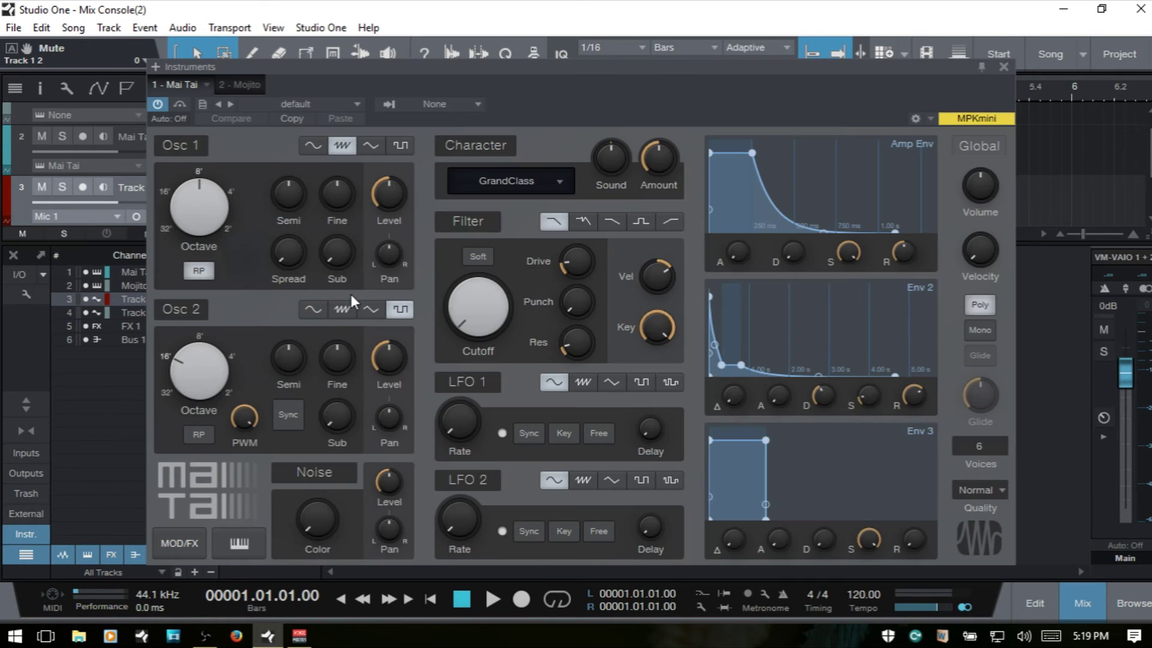
{"action": "left_click", "coordinate": [1002, 67]}
{"action": "left_click", "coordinate": [311, 271]}
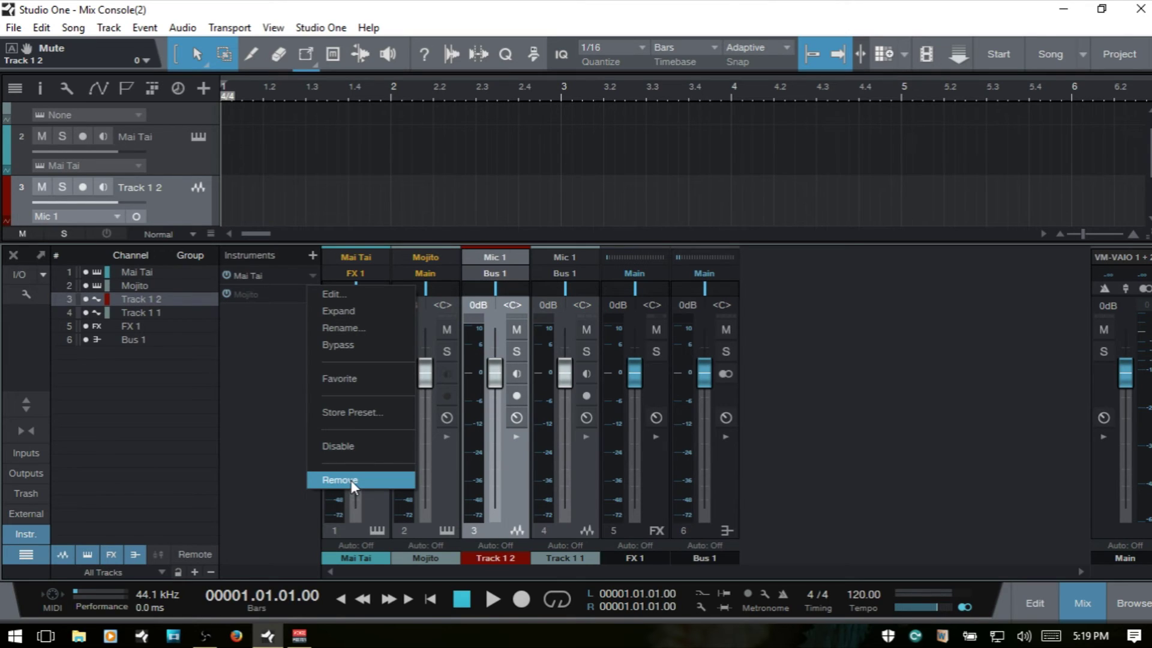
{"action": "left_click", "coordinate": [271, 441]}
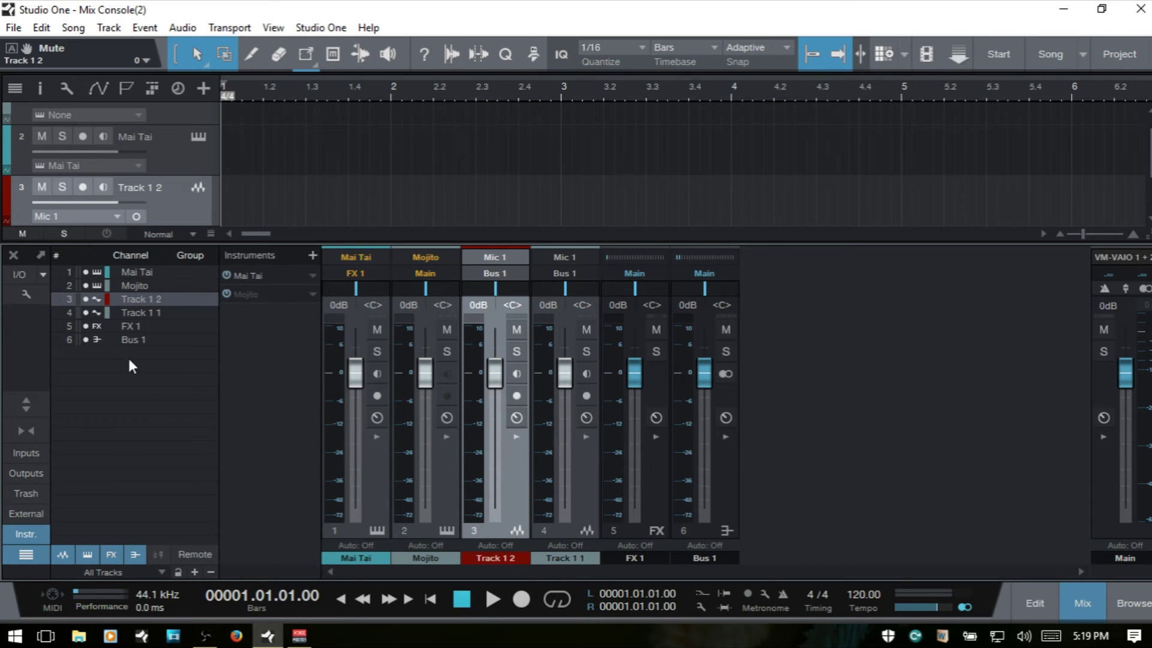
{"action": "left_click", "coordinate": [84, 271]}
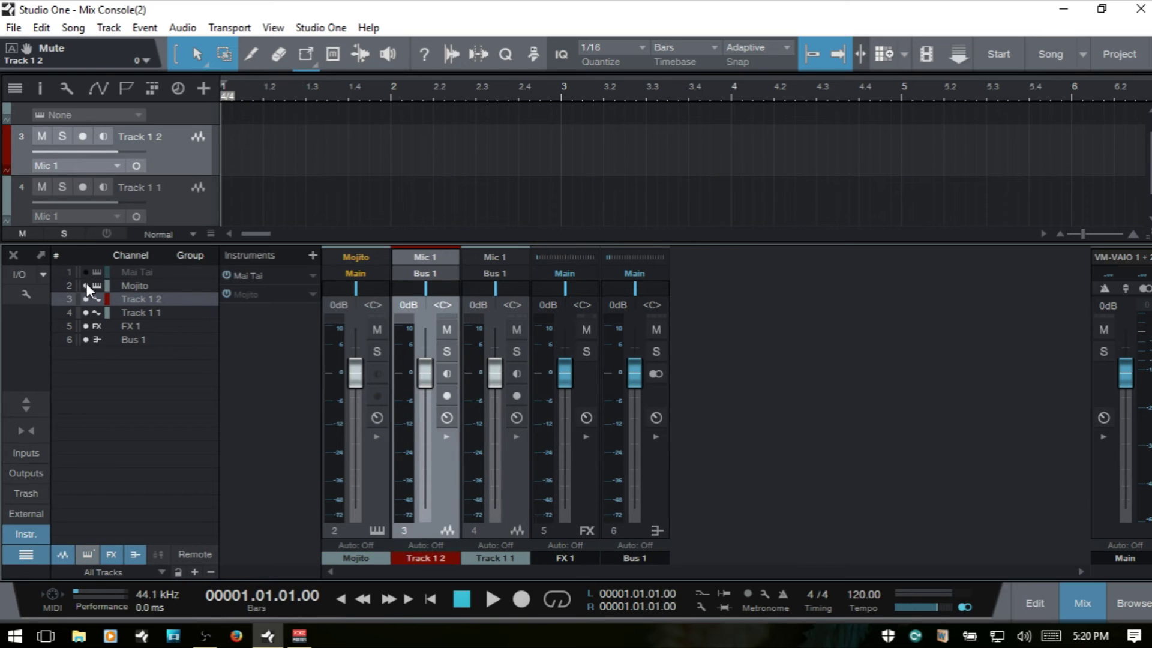
{"action": "left_click", "coordinate": [86, 283]}
{"action": "left_click", "coordinate": [85, 297]}
{"action": "left_click", "coordinate": [85, 298]}
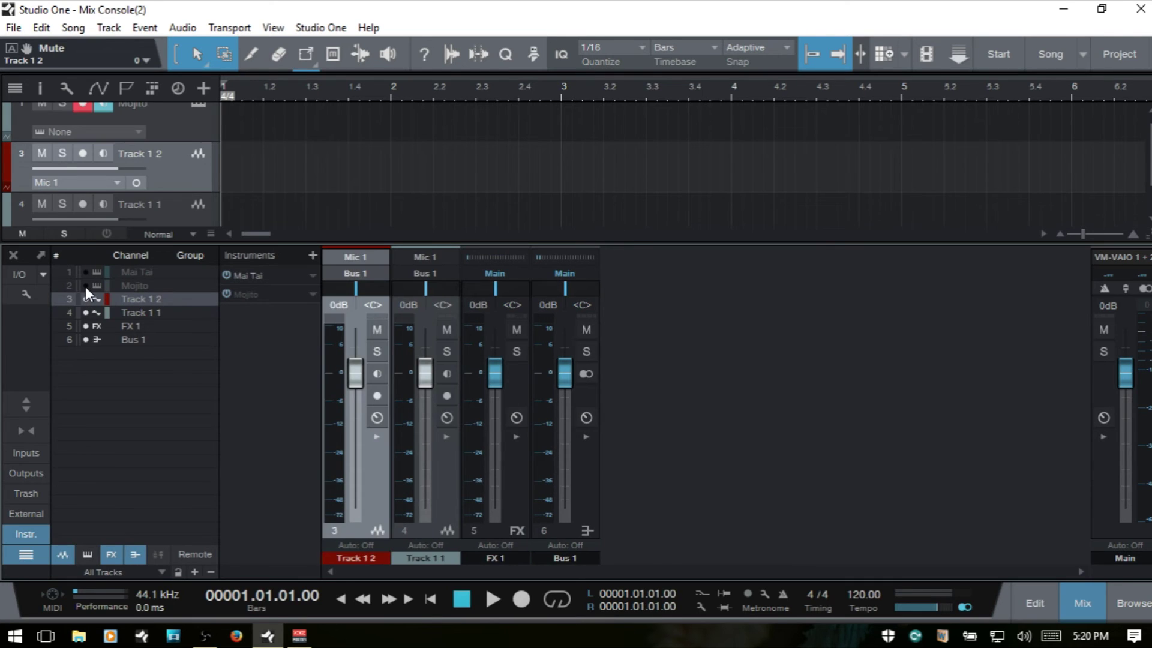
{"action": "left_click", "coordinate": [85, 286]}
{"action": "left_click", "coordinate": [86, 272]}
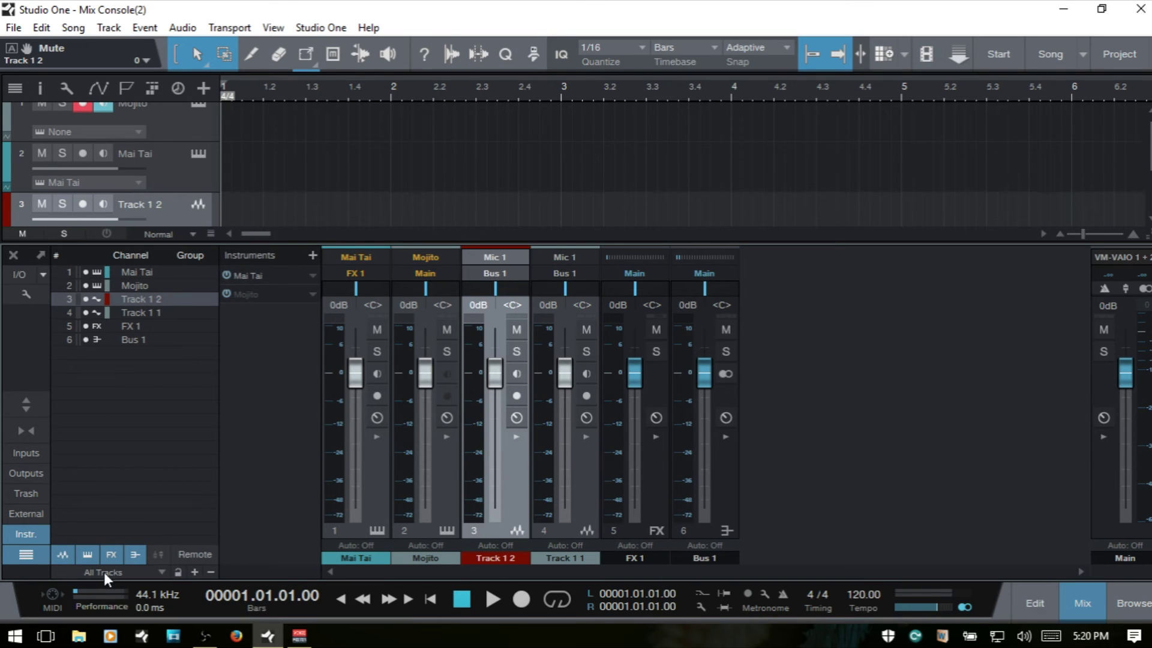
- Filter the mixer to audio tracks only, then back to all tracks
{"action": "left_click", "coordinate": [162, 573]}
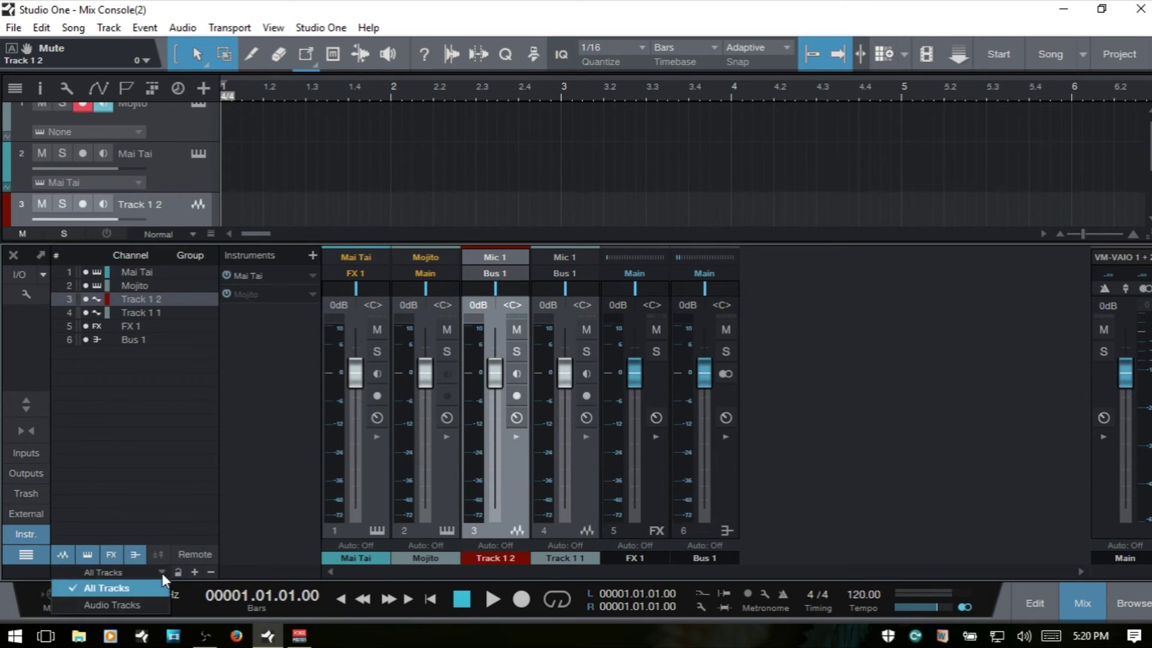
{"action": "left_click", "coordinate": [123, 603]}
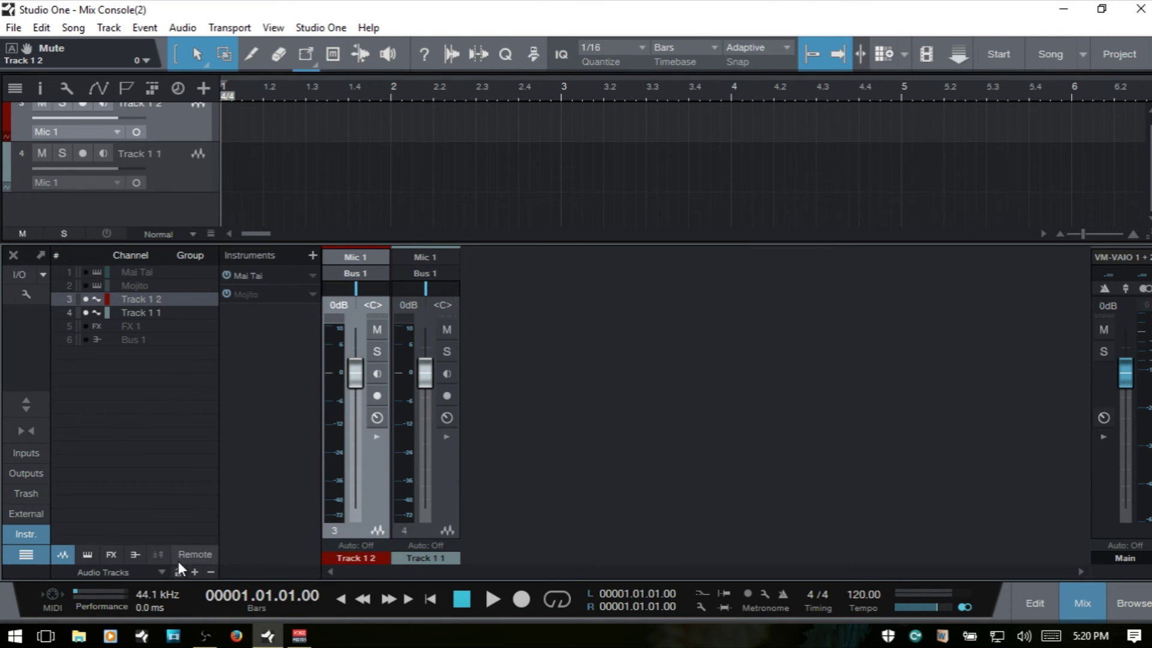
{"action": "left_click", "coordinate": [162, 573]}
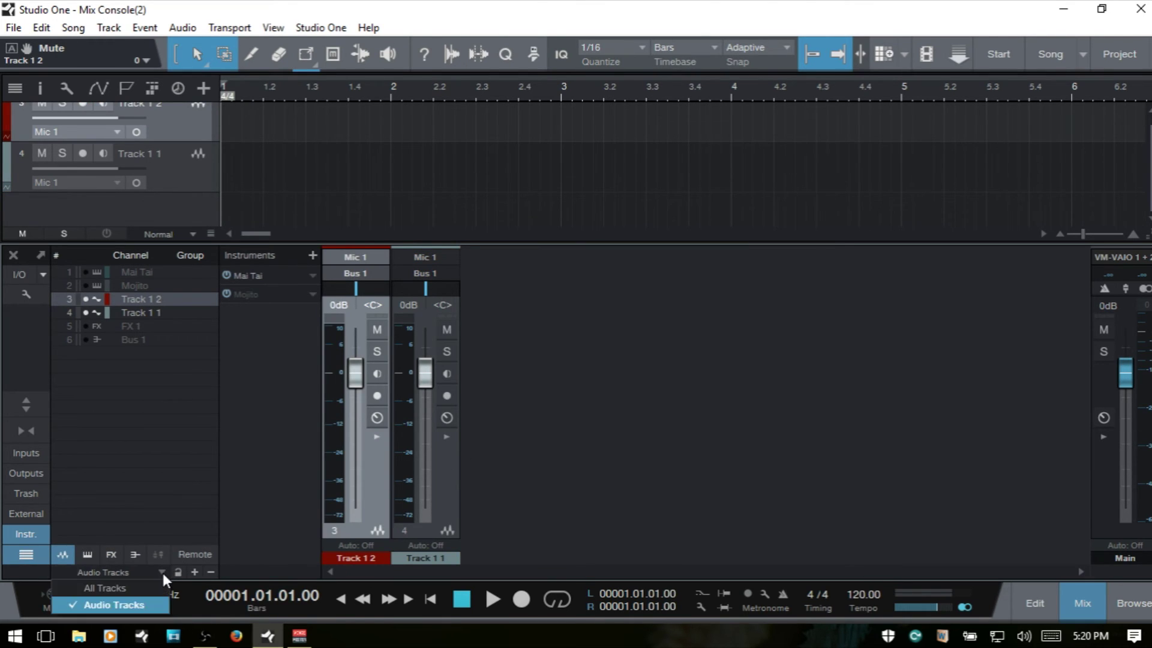
{"action": "left_click", "coordinate": [107, 589]}
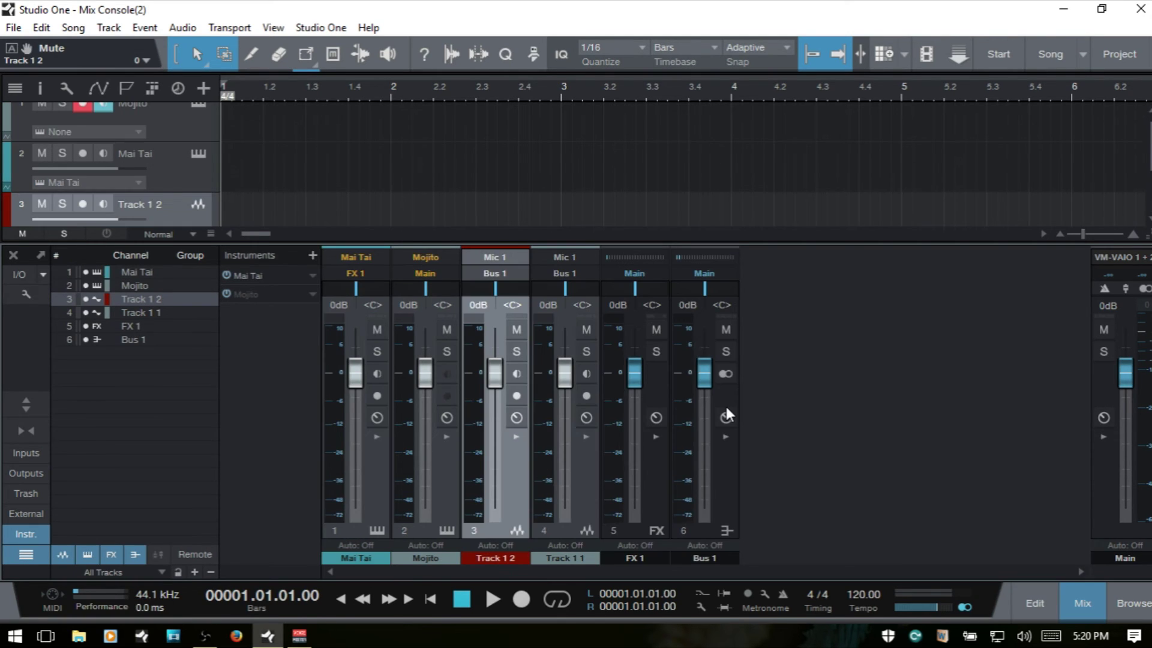
- Hide the Bus 1, FX 1, Track 1 1 and Track 1 2 channels from the console
{"action": "left_click", "coordinate": [85, 340]}
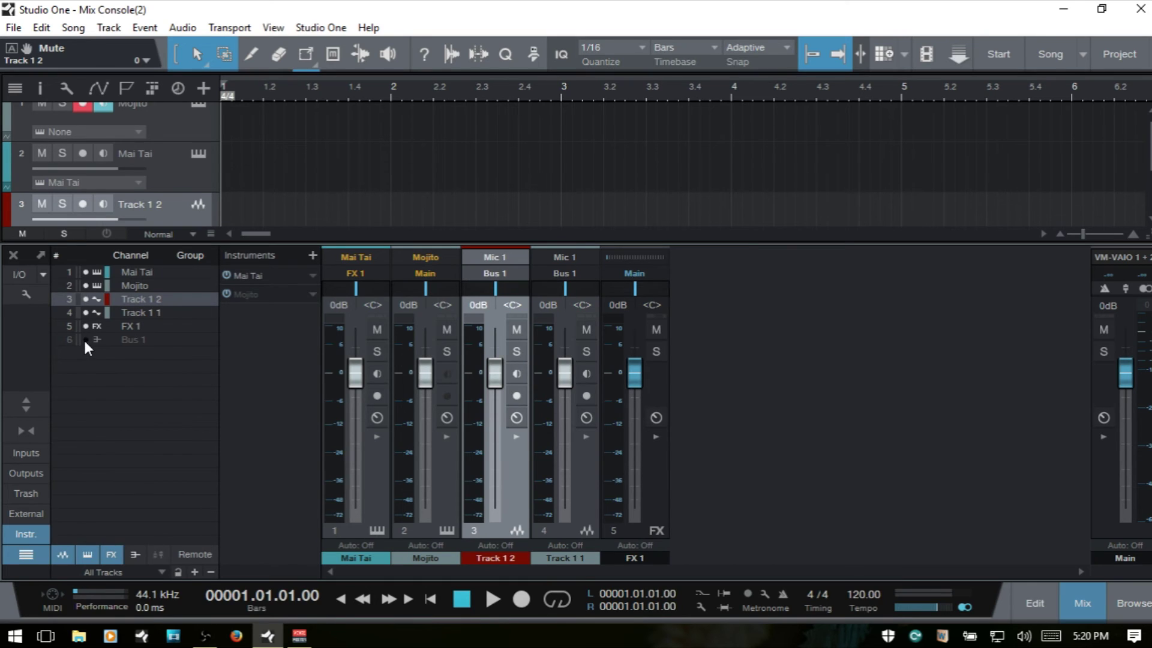
{"action": "left_click", "coordinate": [85, 327]}
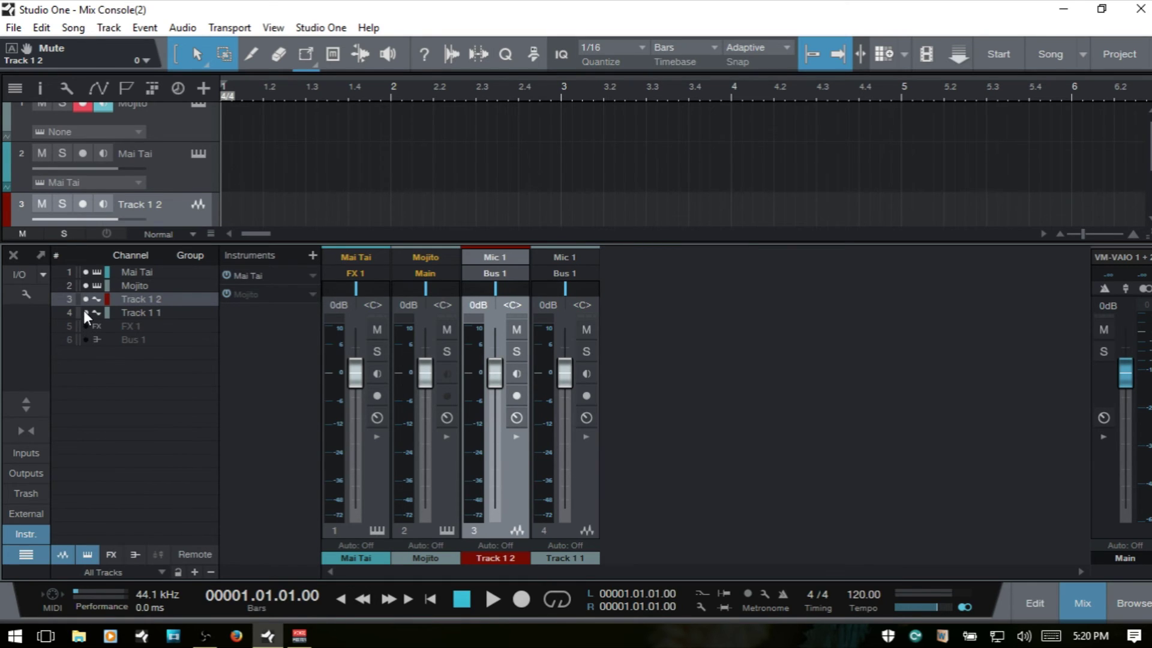
{"action": "left_click", "coordinate": [85, 312]}
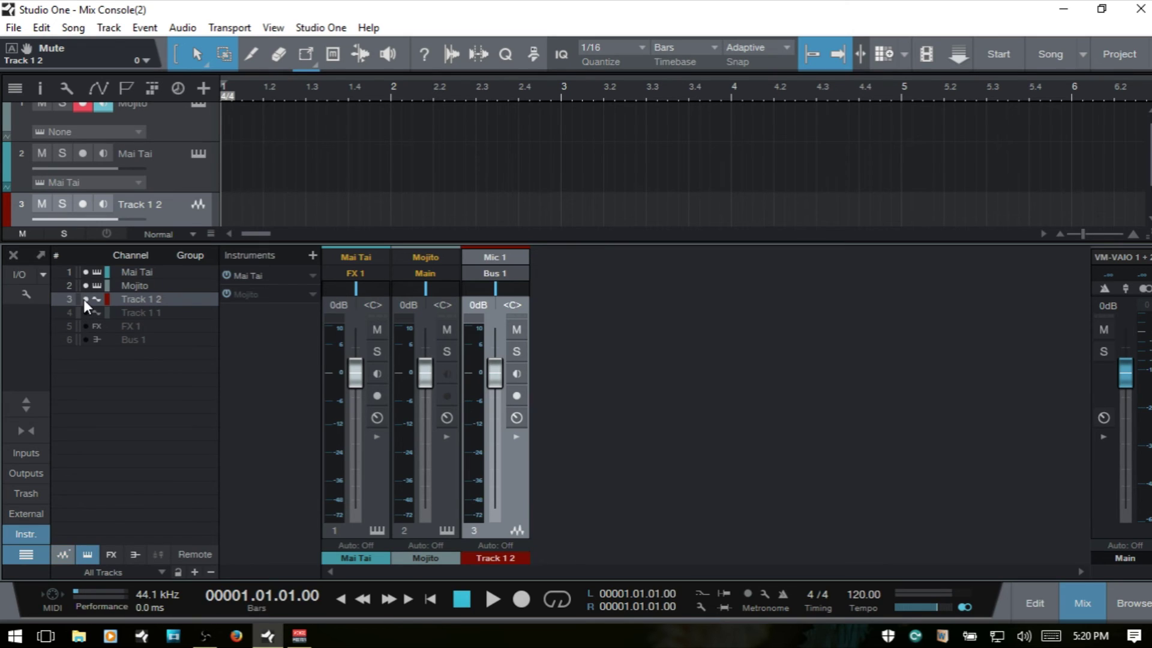
{"action": "left_click", "coordinate": [86, 299]}
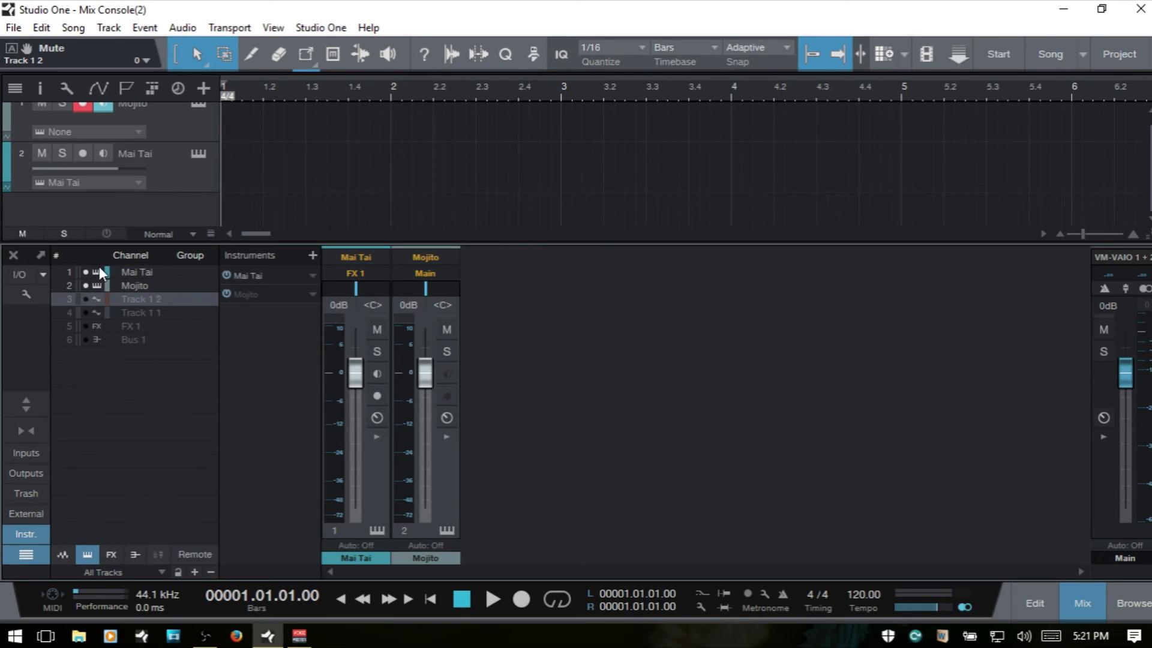
- Save the current channel layout as the scene 'Instruments Tracks'
{"action": "left_click", "coordinate": [193, 568]}
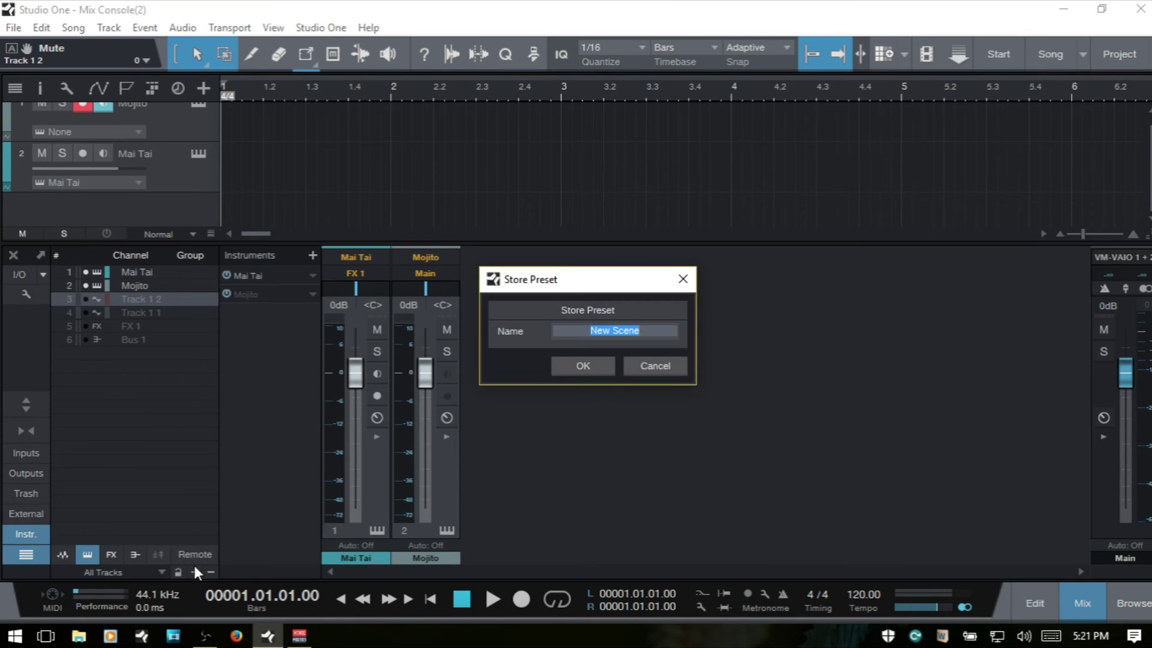
{"action": "type", "text": "Instruments Tracks"}
{"action": "key", "text": "Return"}
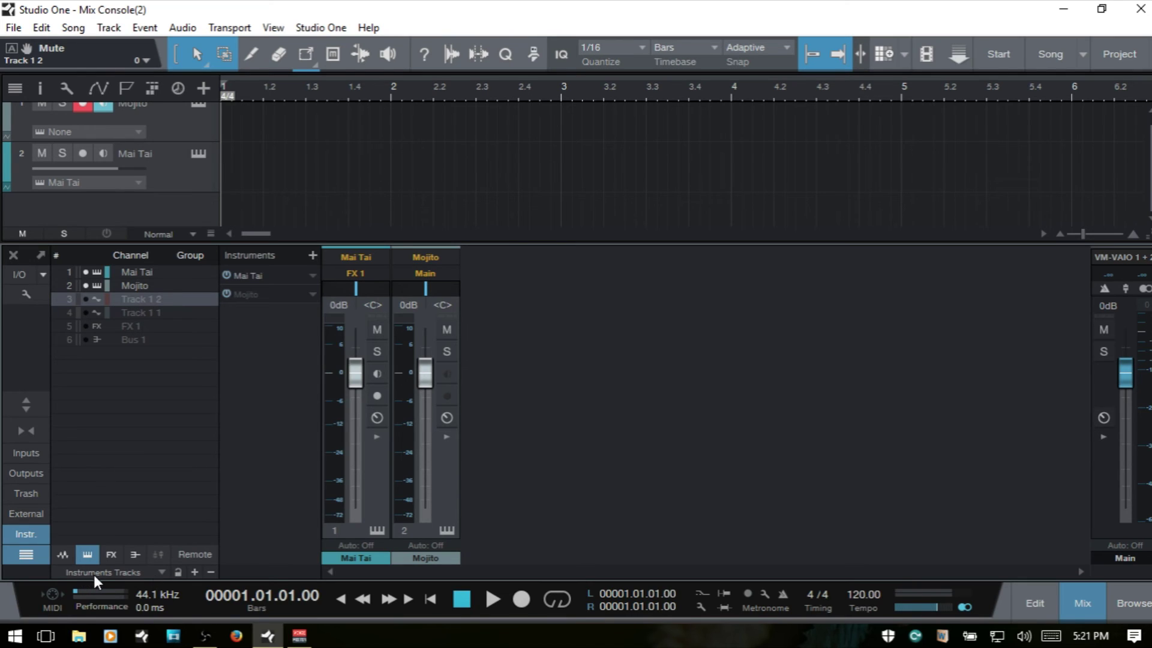
- Recall the All Tracks, Audio Tracks and Instruments Tracks scenes, then All Tracks again
{"action": "left_click", "coordinate": [159, 568]}
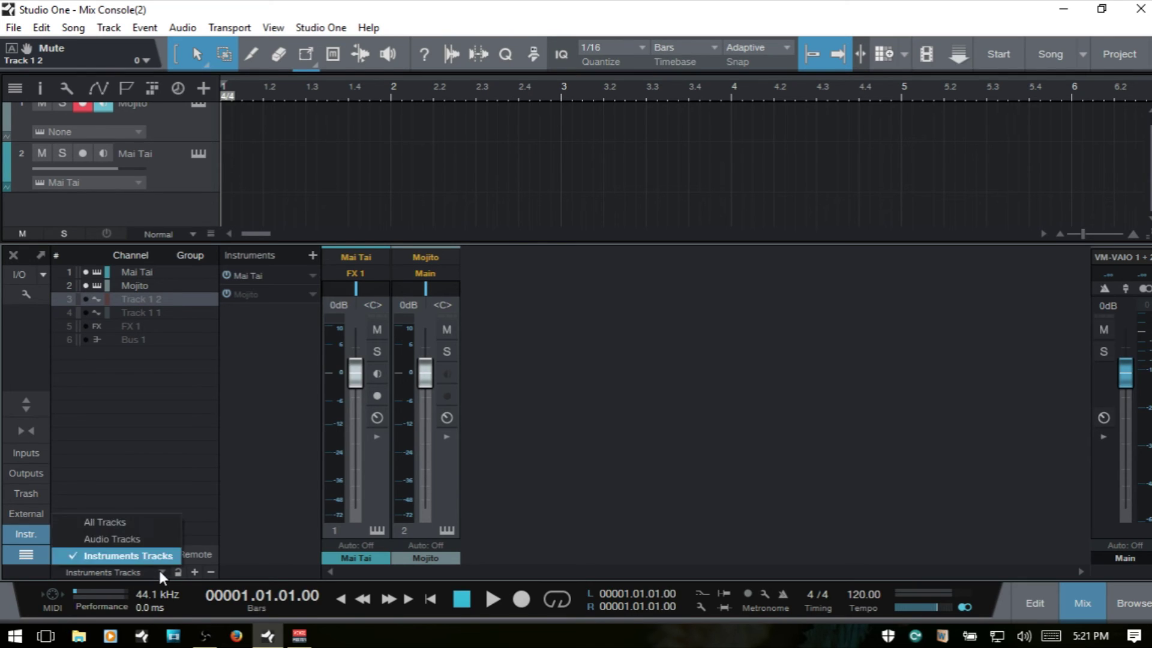
{"action": "left_click", "coordinate": [138, 527]}
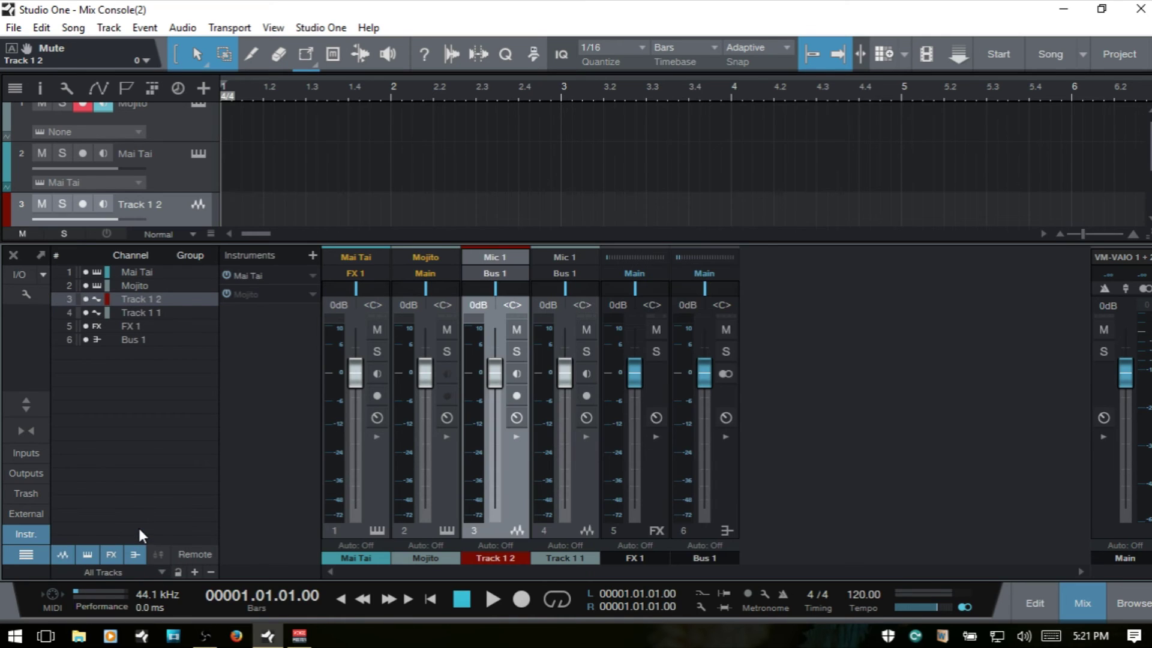
{"action": "left_click", "coordinate": [160, 571]}
{"action": "left_click", "coordinate": [127, 541]}
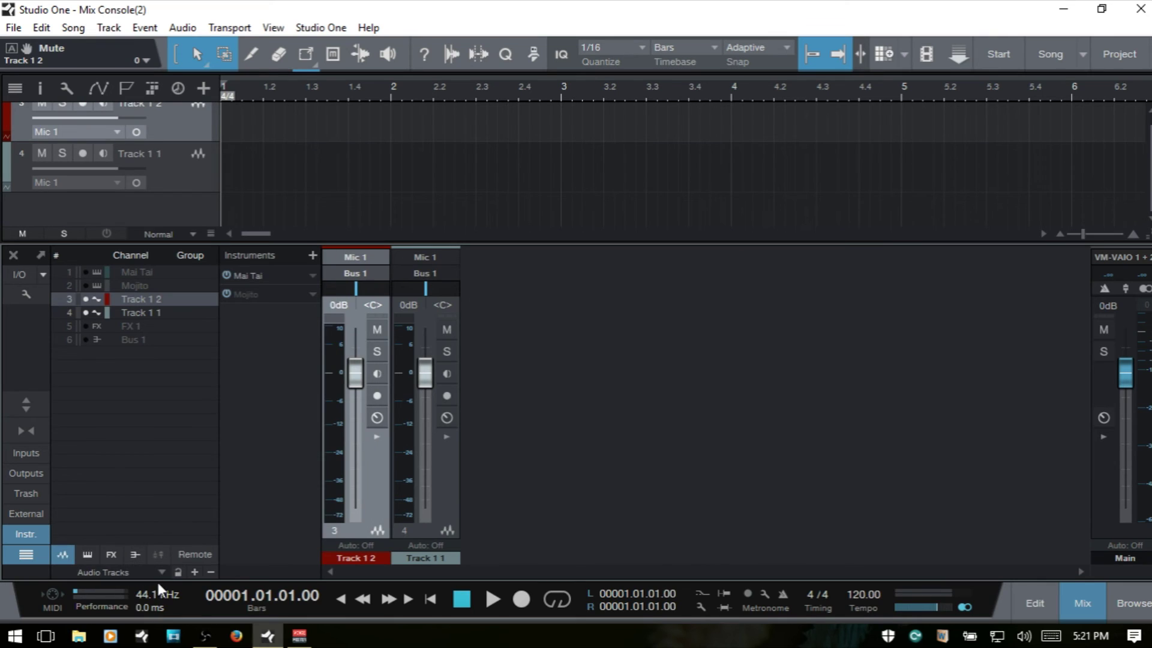
{"action": "left_click", "coordinate": [157, 570]}
{"action": "left_click", "coordinate": [116, 557]}
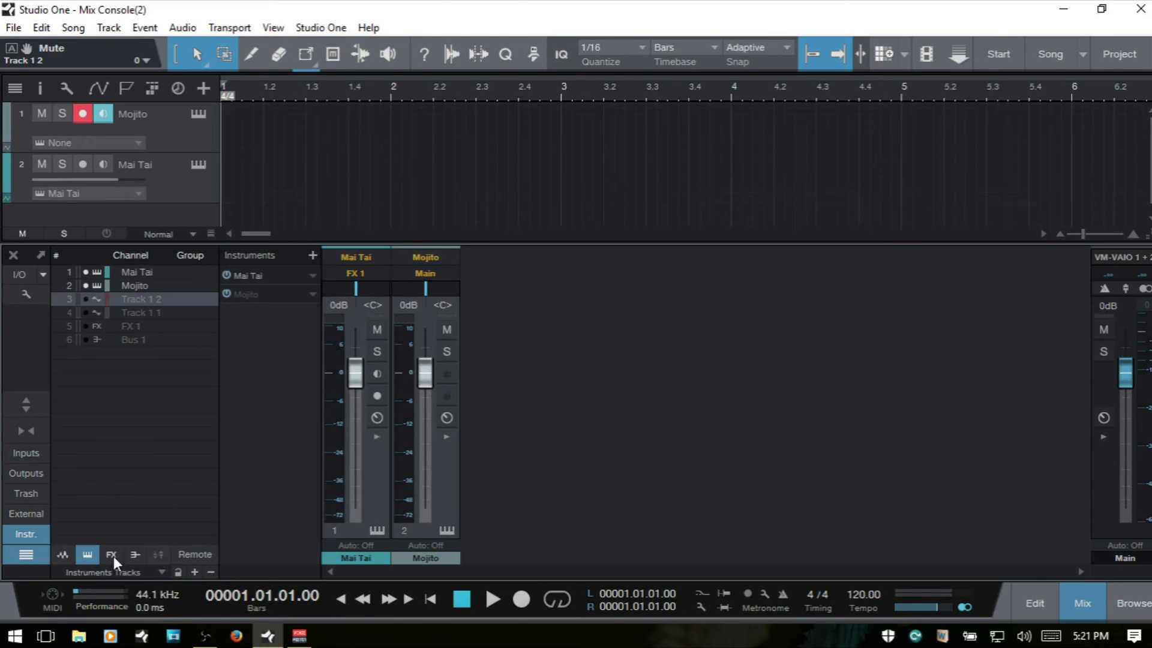
{"action": "left_click", "coordinate": [153, 570]}
{"action": "left_click", "coordinate": [124, 524]}
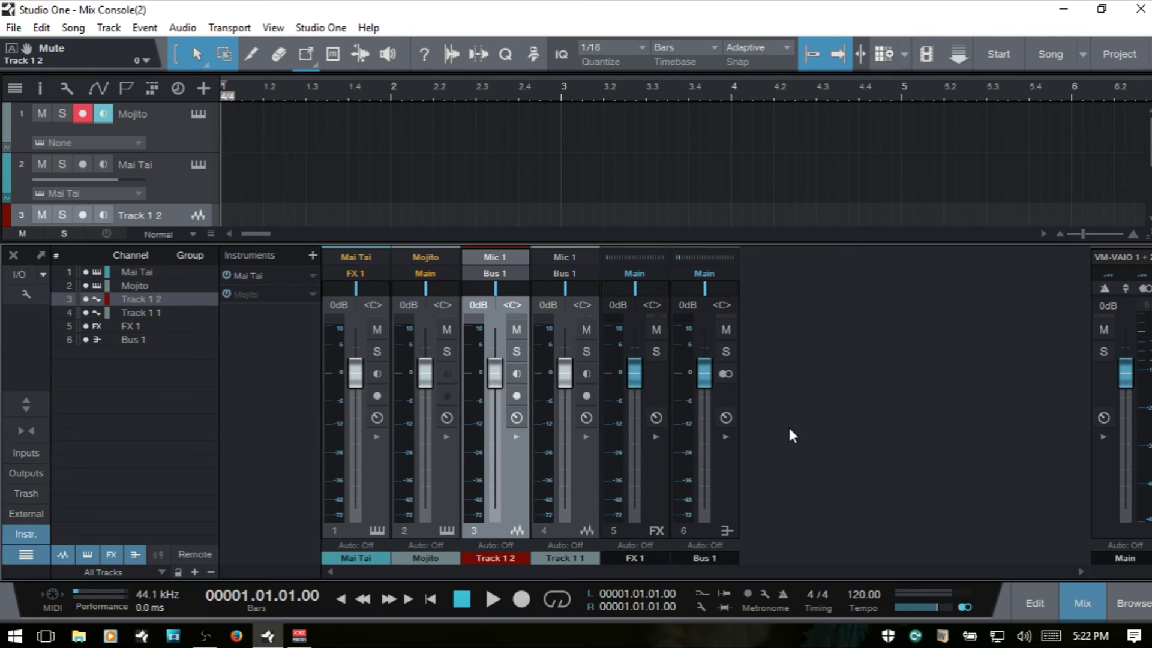
- Set the console to Large and drag the divider down so Inserts and Sends both show
{"action": "left_click", "coordinate": [27, 404]}
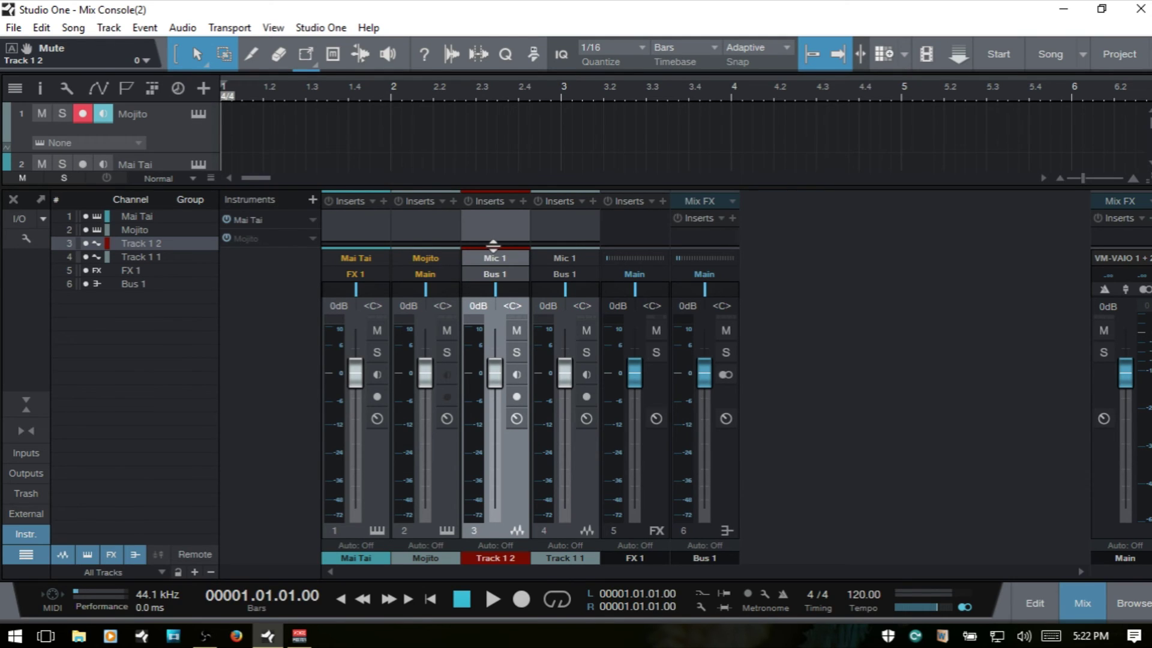
{"action": "left_click_drag", "start_coordinate": [498, 221], "coordinate": [503, 294]}
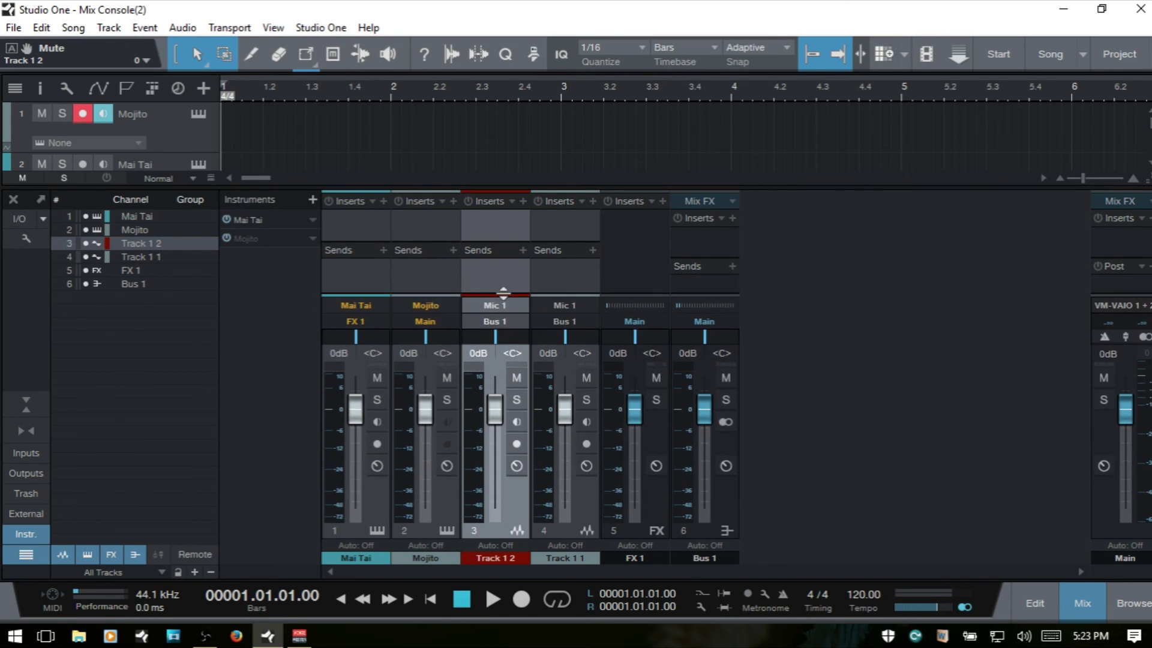
{"action": "mouse_move", "coordinate": [494, 244]}
{"action": "left_mouse_down"}
{"action": "mouse_move", "coordinate": [495, 230]}
{"action": "mouse_move", "coordinate": [498, 261]}
{"action": "mouse_move", "coordinate": [498, 243]}
{"action": "left_mouse_up"}
- Make all channel strips narrow, expanding Bus 1 to full detail and collapsing it again
{"action": "left_click", "coordinate": [25, 429]}
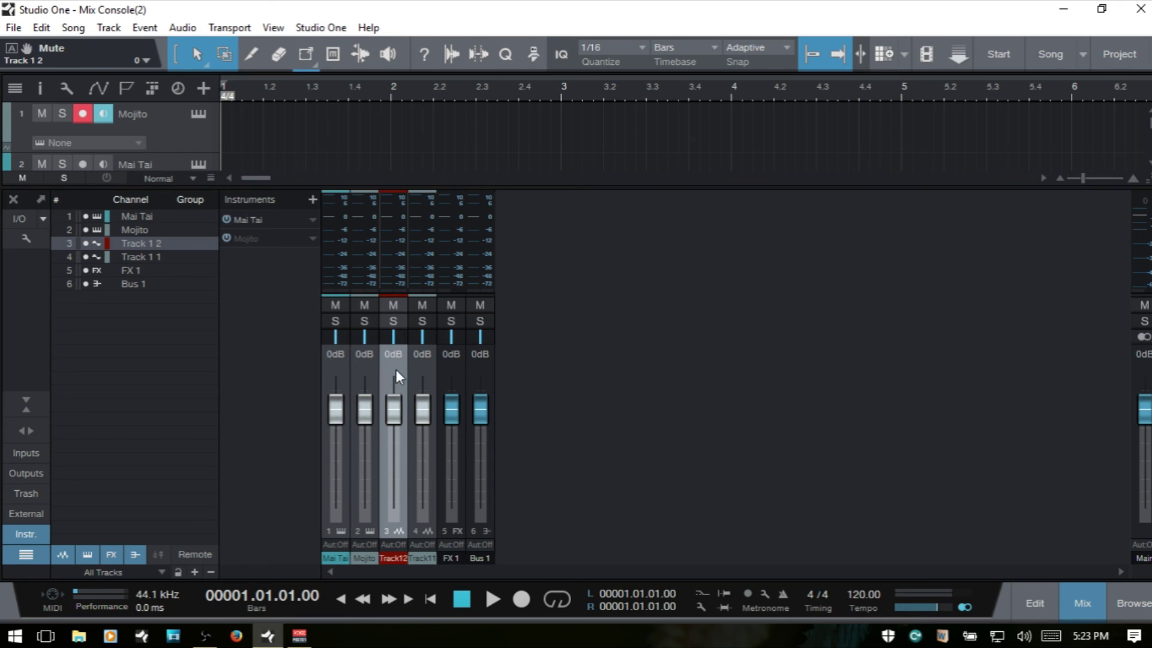
{"action": "left_click", "coordinate": [480, 510]}
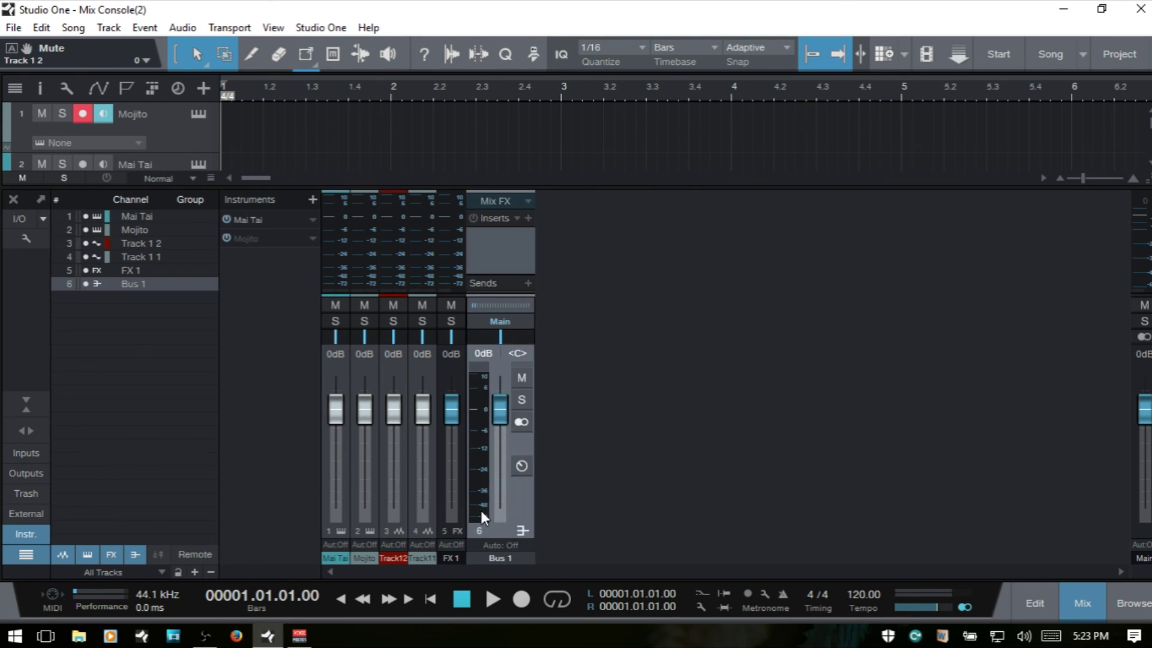
{"action": "left_click", "coordinate": [520, 496]}
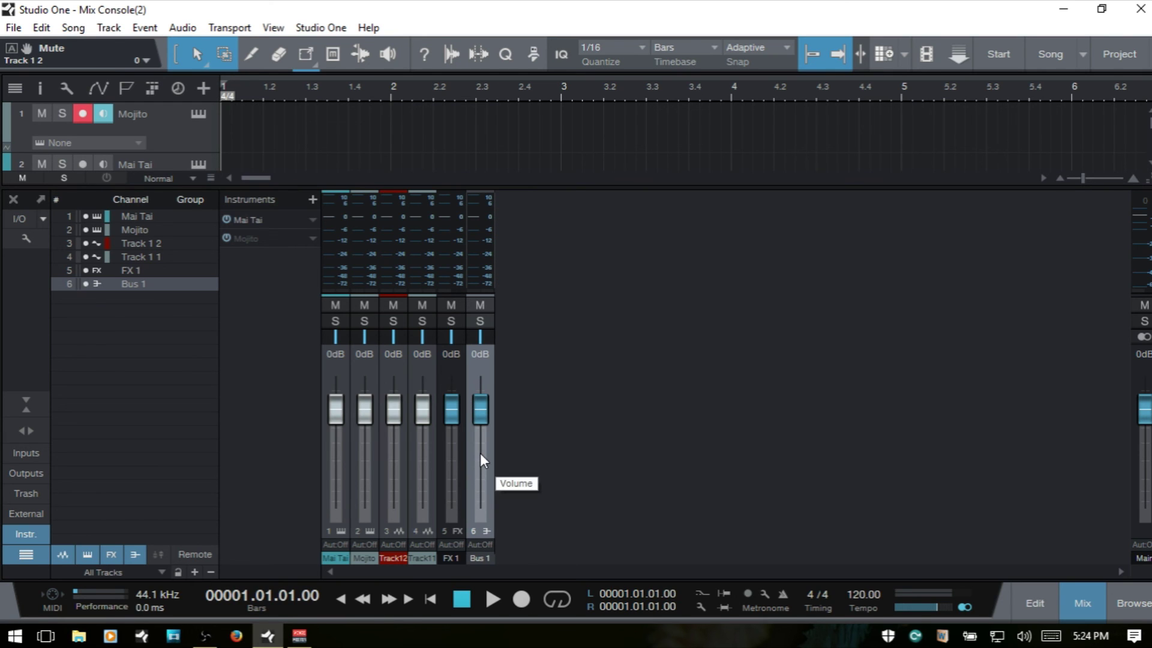
- Widen the strips to normal, hide the Inserts and Sends sections, then narrow the strips again
{"action": "left_click", "coordinate": [24, 432]}
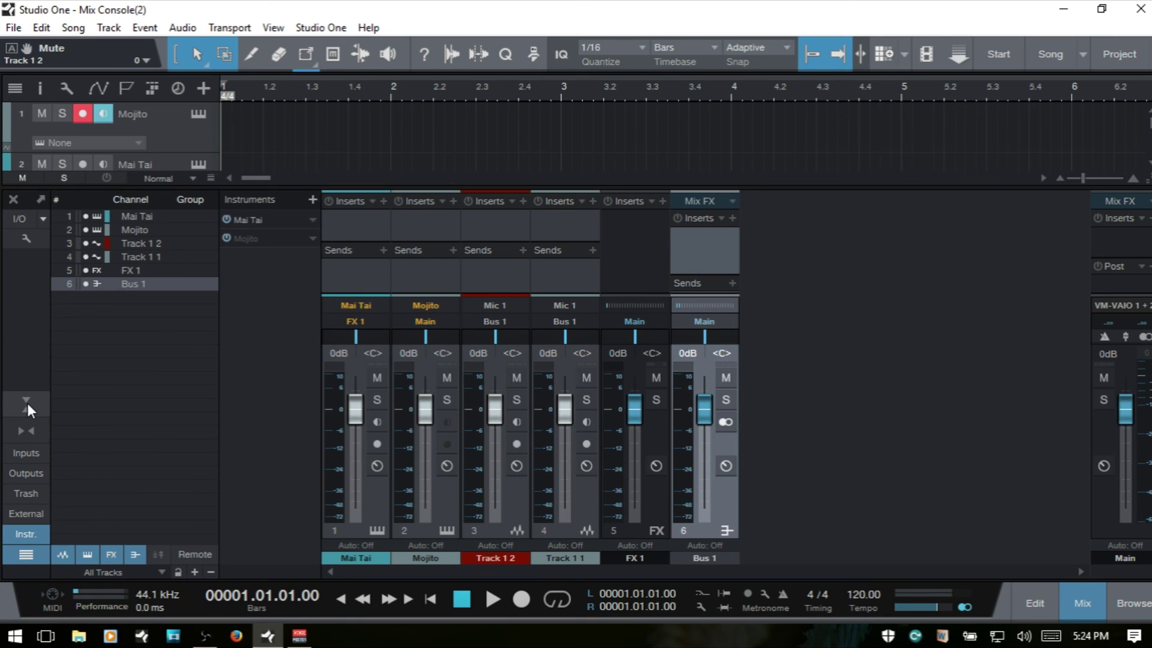
{"action": "left_click", "coordinate": [27, 403]}
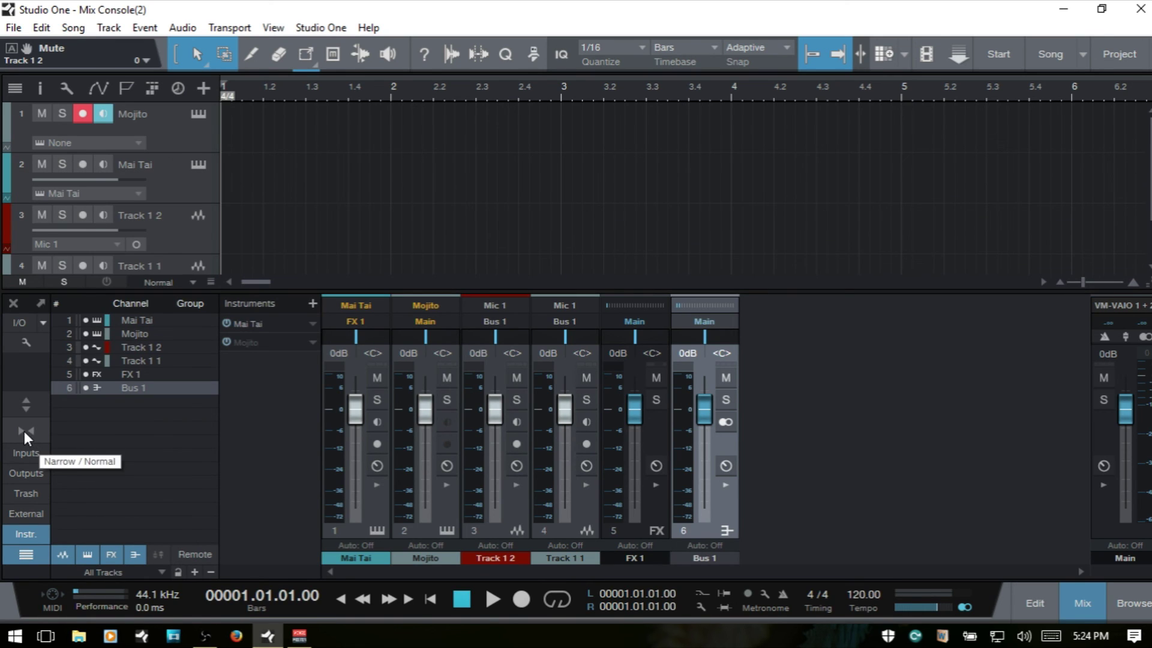
{"action": "left_click", "coordinate": [24, 431]}
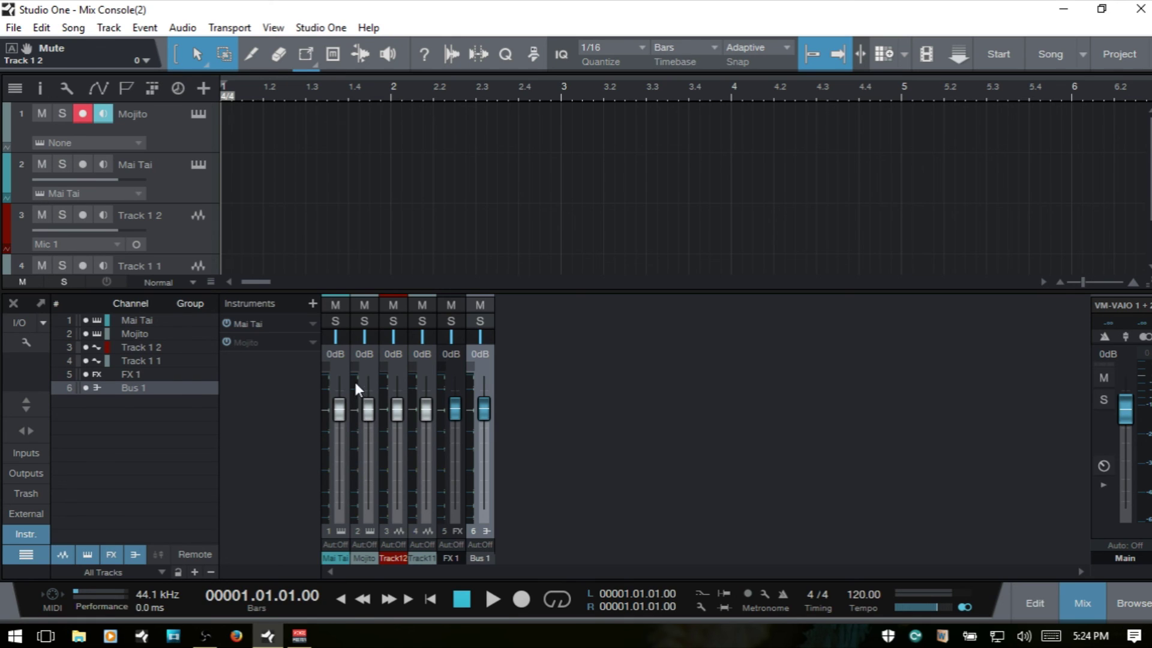
- Expand and collapse the Bus 1 strip, then return all strips to normal width
{"action": "double_click", "coordinate": [487, 493]}
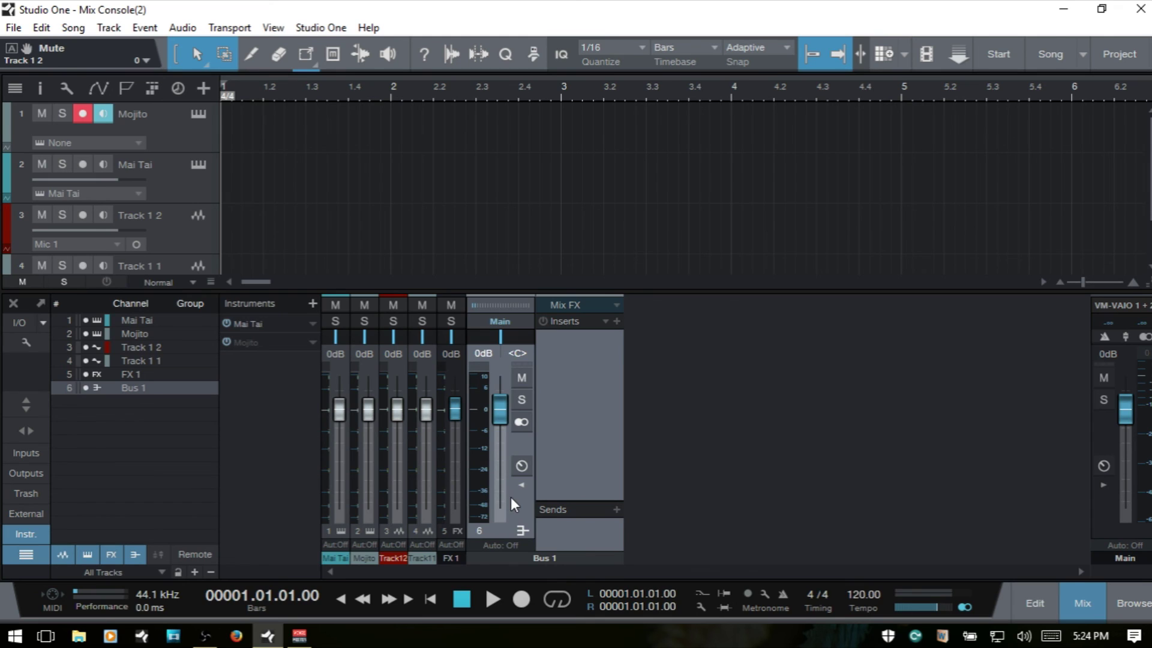
{"action": "double_click", "coordinate": [513, 499]}
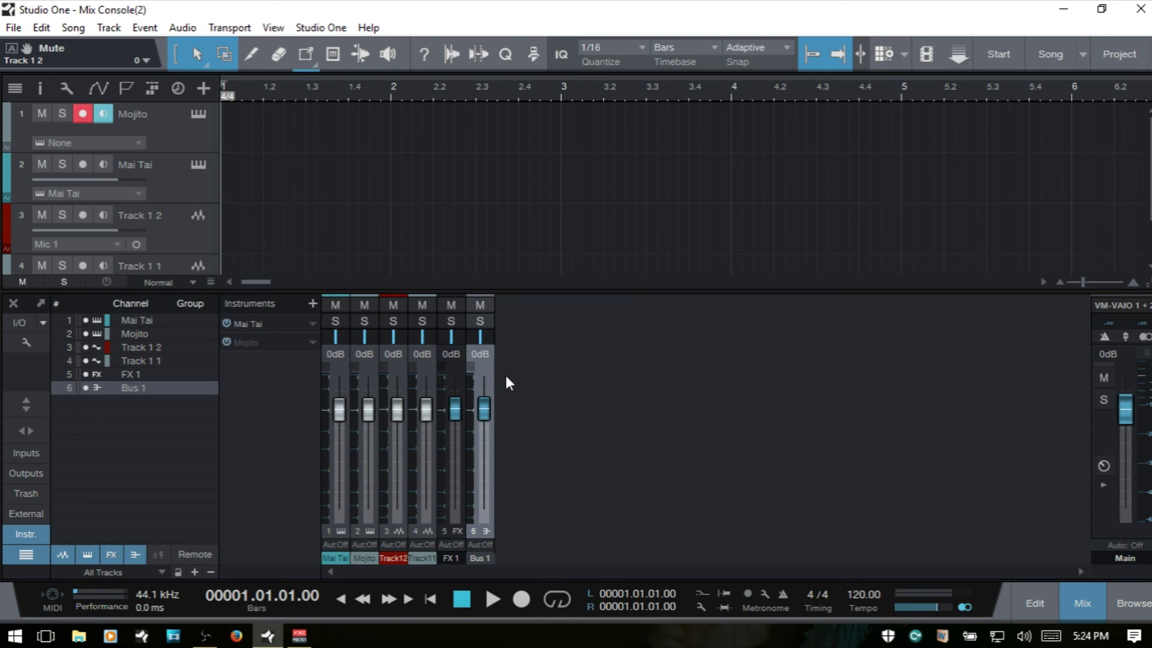
{"action": "left_click", "coordinate": [24, 430]}
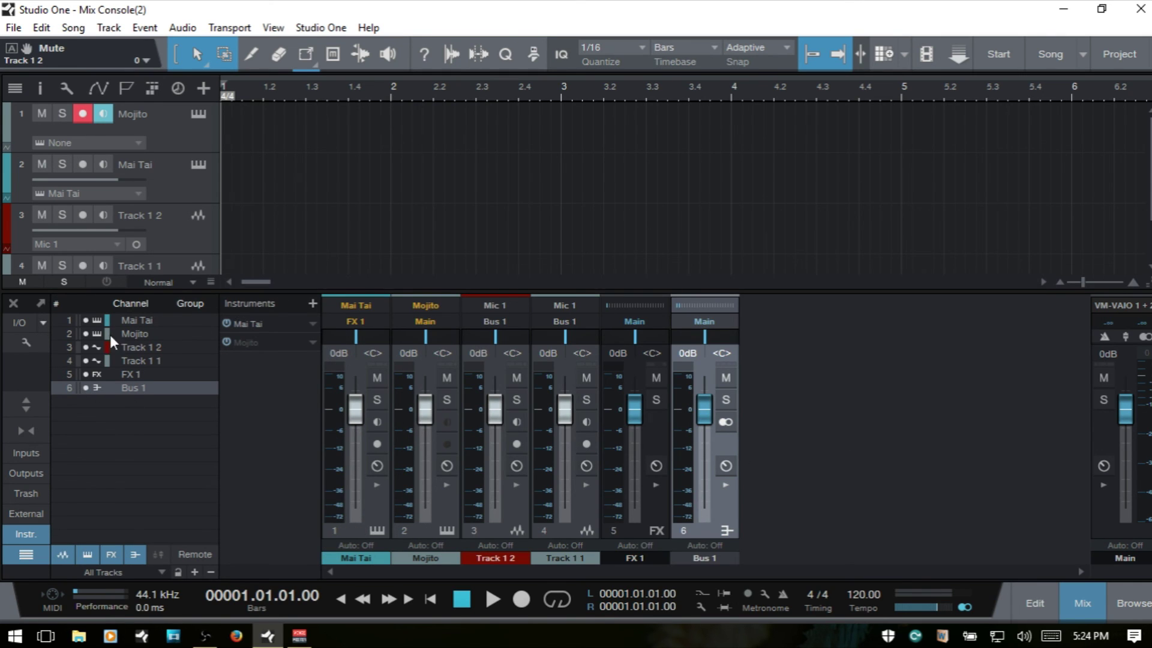
{"action": "left_click", "coordinate": [40, 303]}
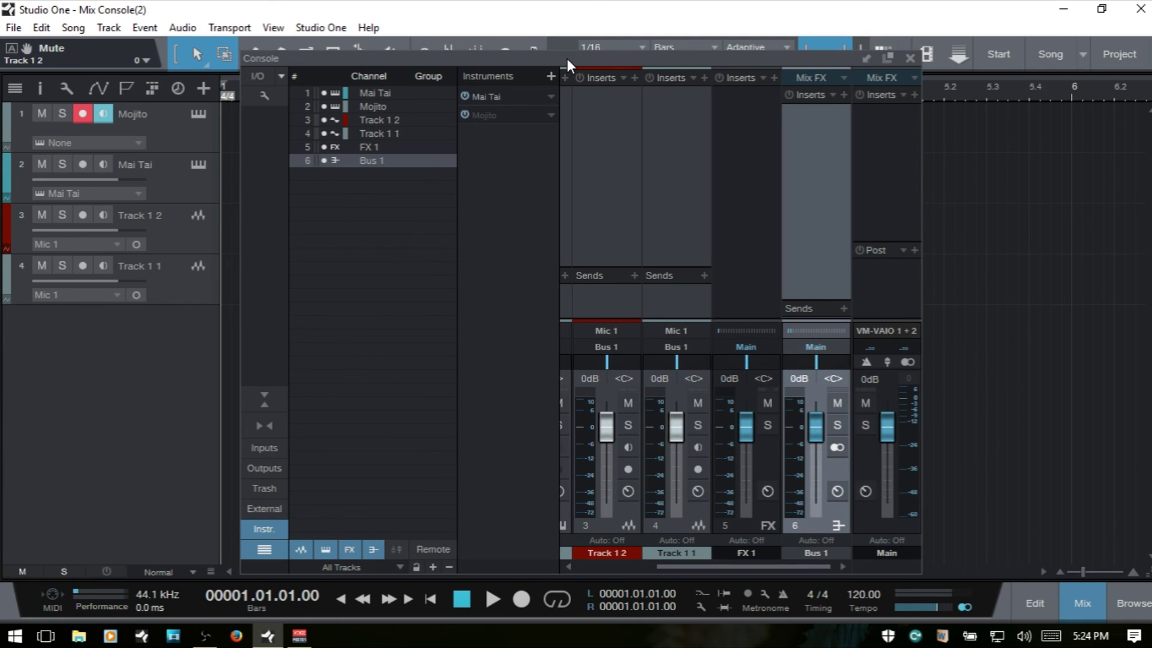
{"action": "left_click_drag", "start_coordinate": [567, 58], "coordinate": [514, 56]}
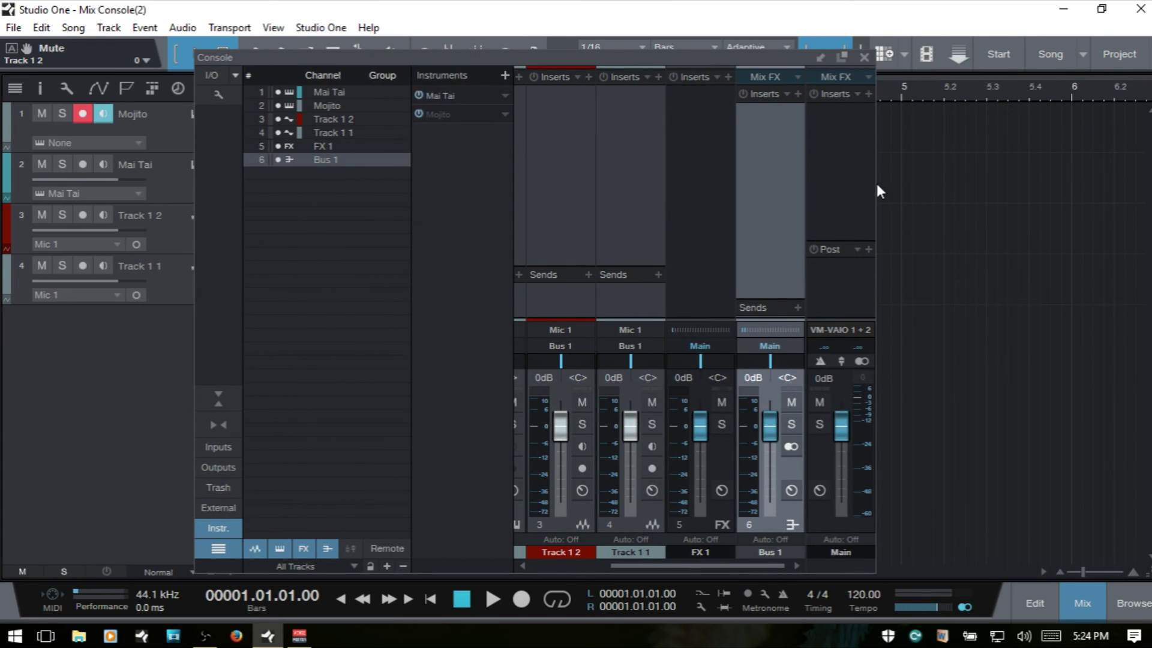
{"action": "mouse_move", "coordinate": [873, 184]}
{"action": "left_mouse_down"}
{"action": "mouse_move", "coordinate": [923, 175]}
{"action": "mouse_move", "coordinate": [854, 174]}
{"action": "mouse_move", "coordinate": [876, 174]}
{"action": "left_mouse_up"}
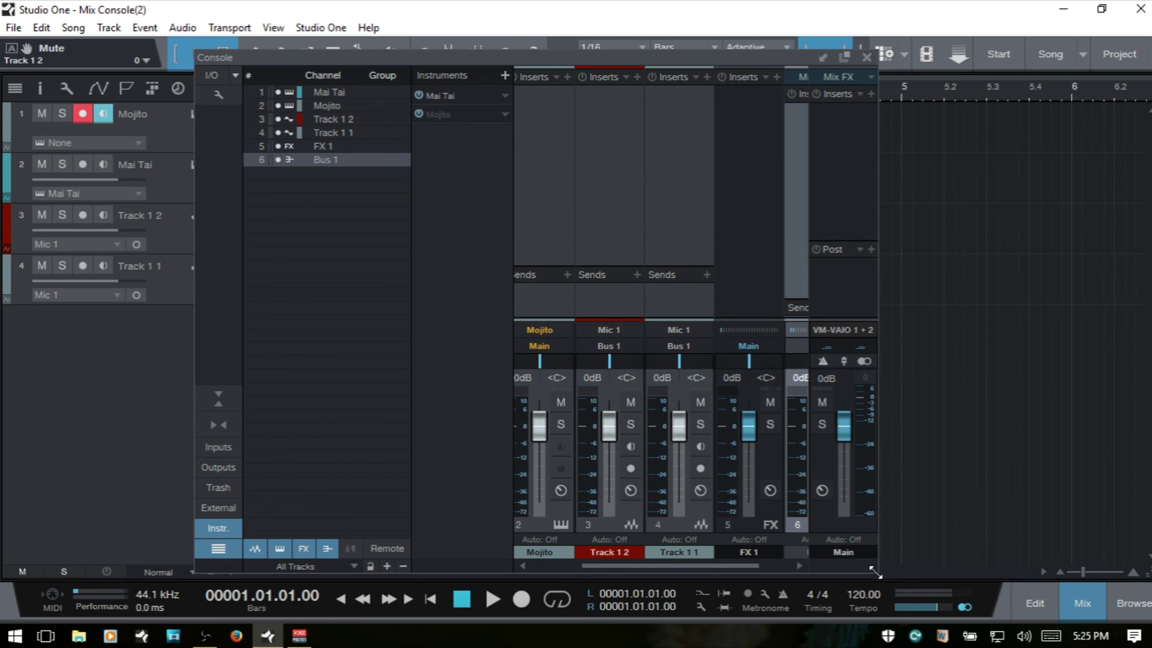
{"action": "left_click_drag", "start_coordinate": [876, 572], "coordinate": [990, 606]}
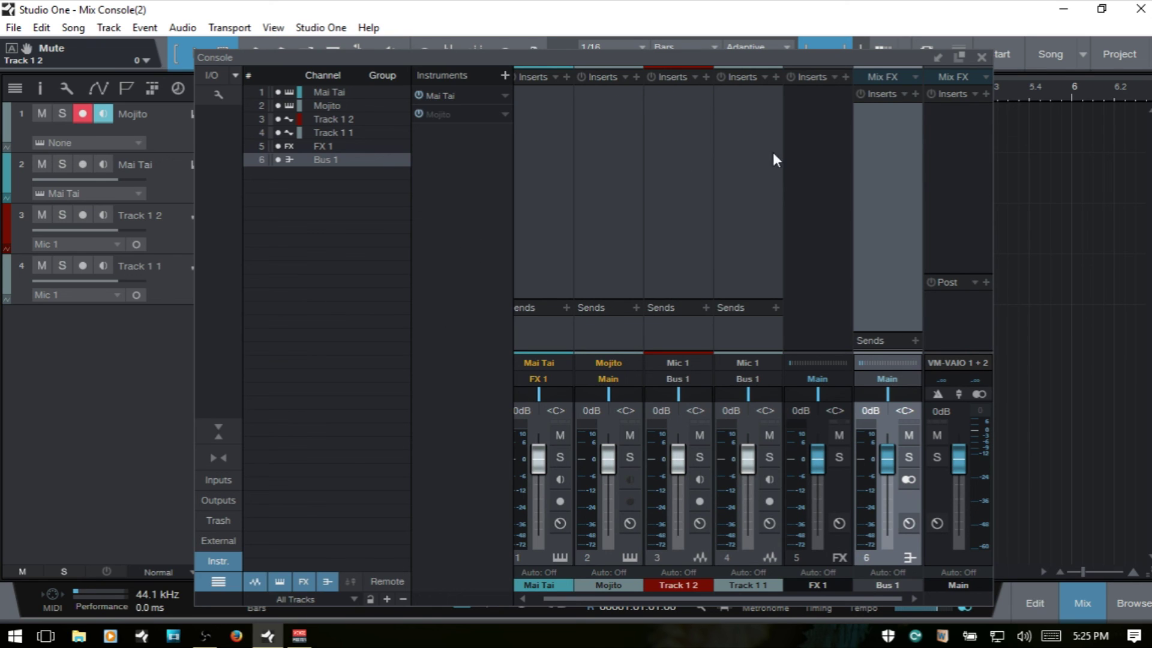
{"action": "left_click", "coordinate": [937, 59]}
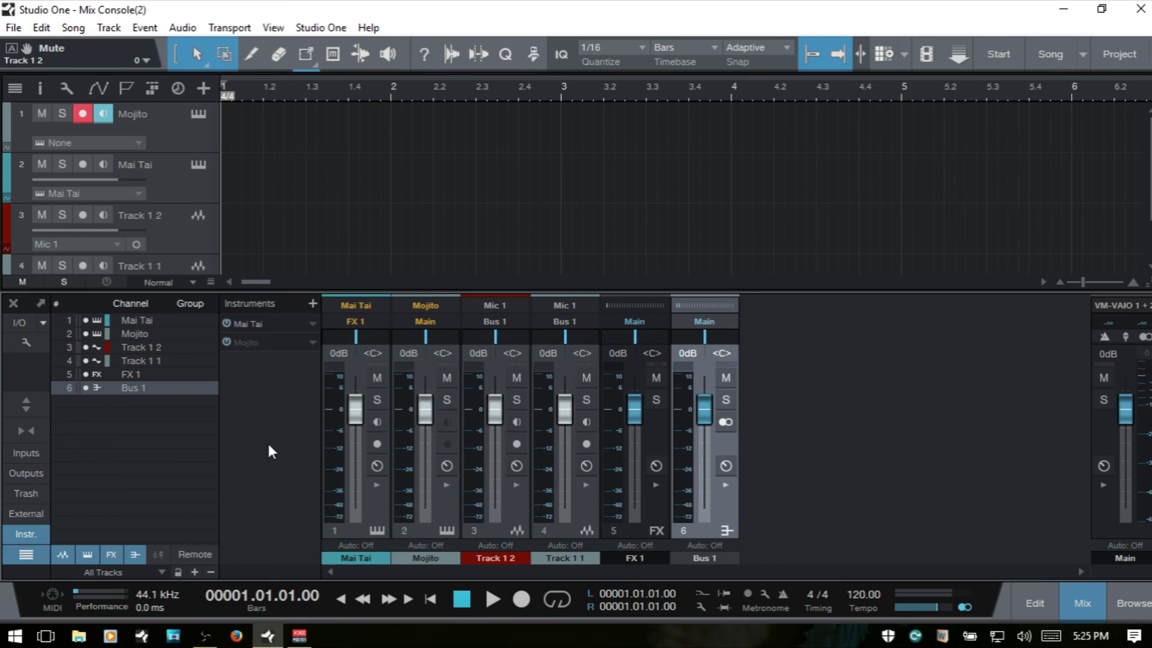